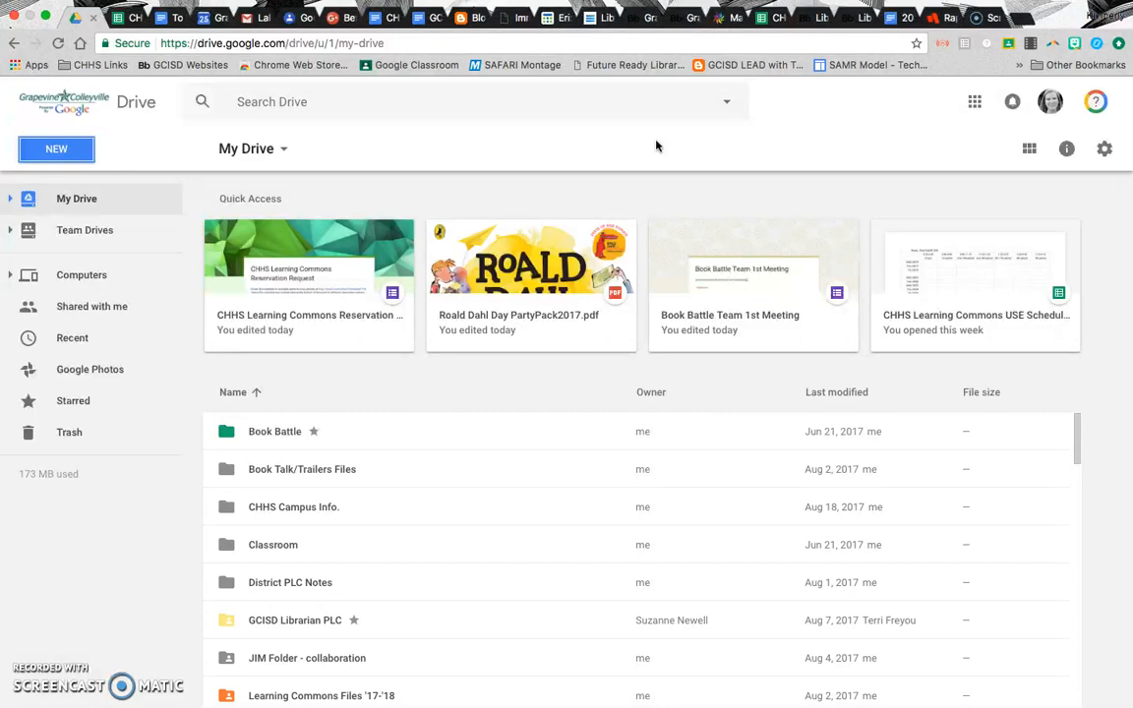
Create a new blank Google Form in My Drive
click(134, 20)
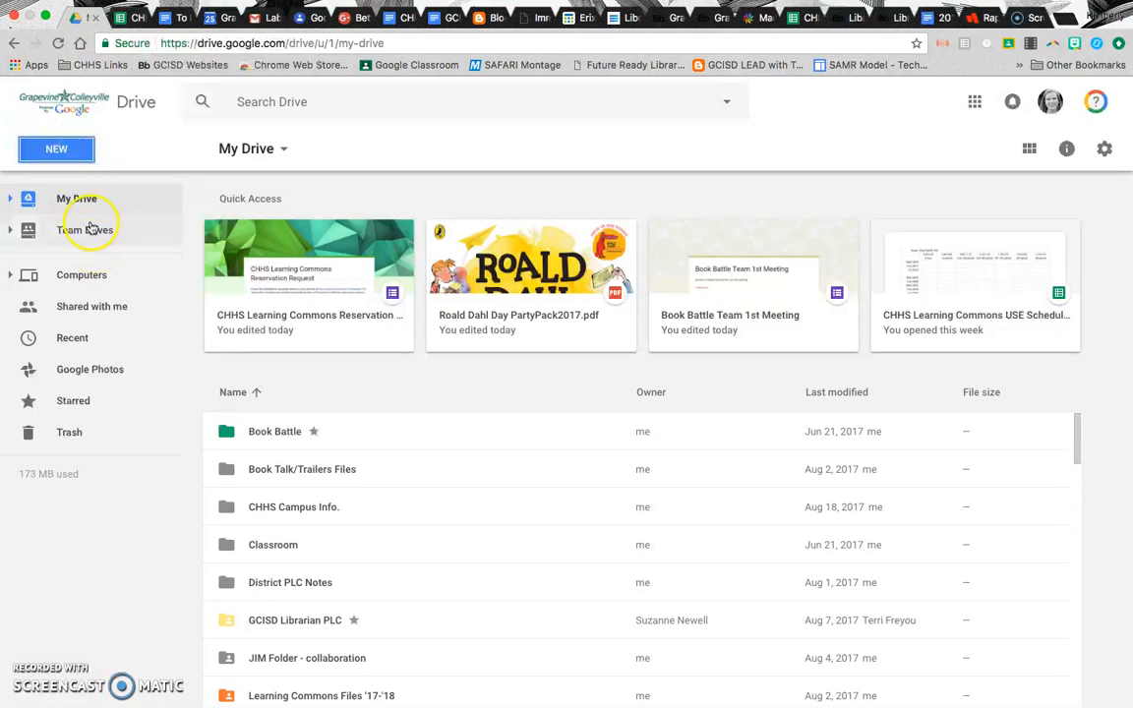
click(64, 159)
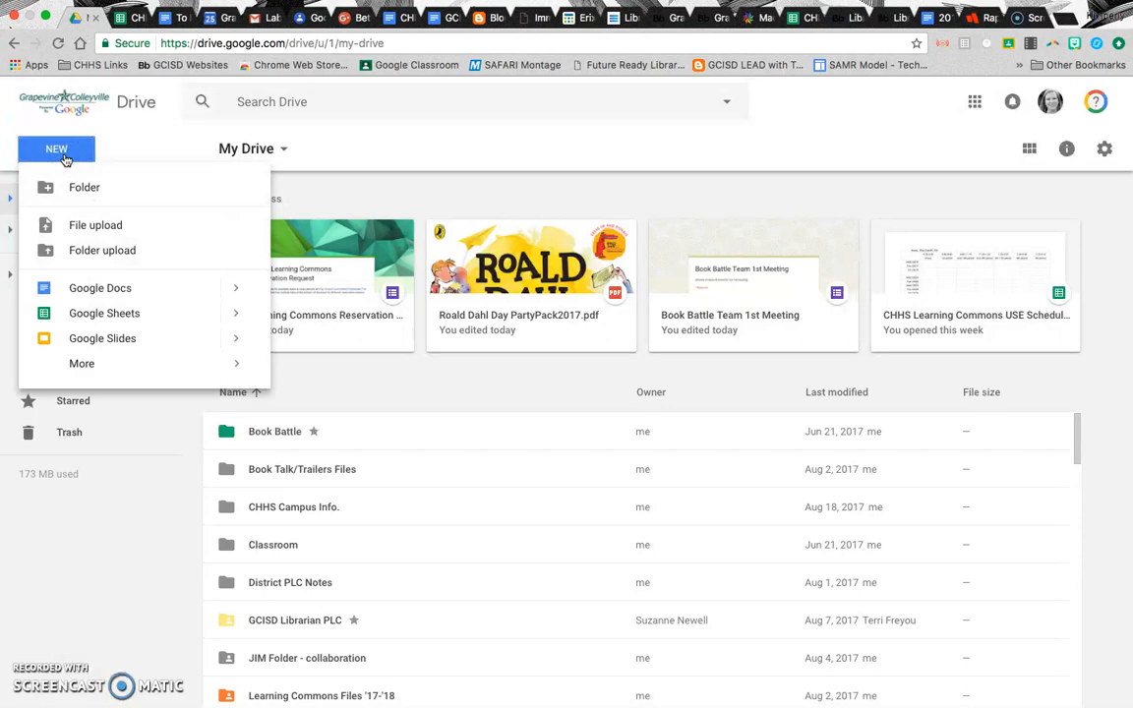
click(70, 360)
click(354, 378)
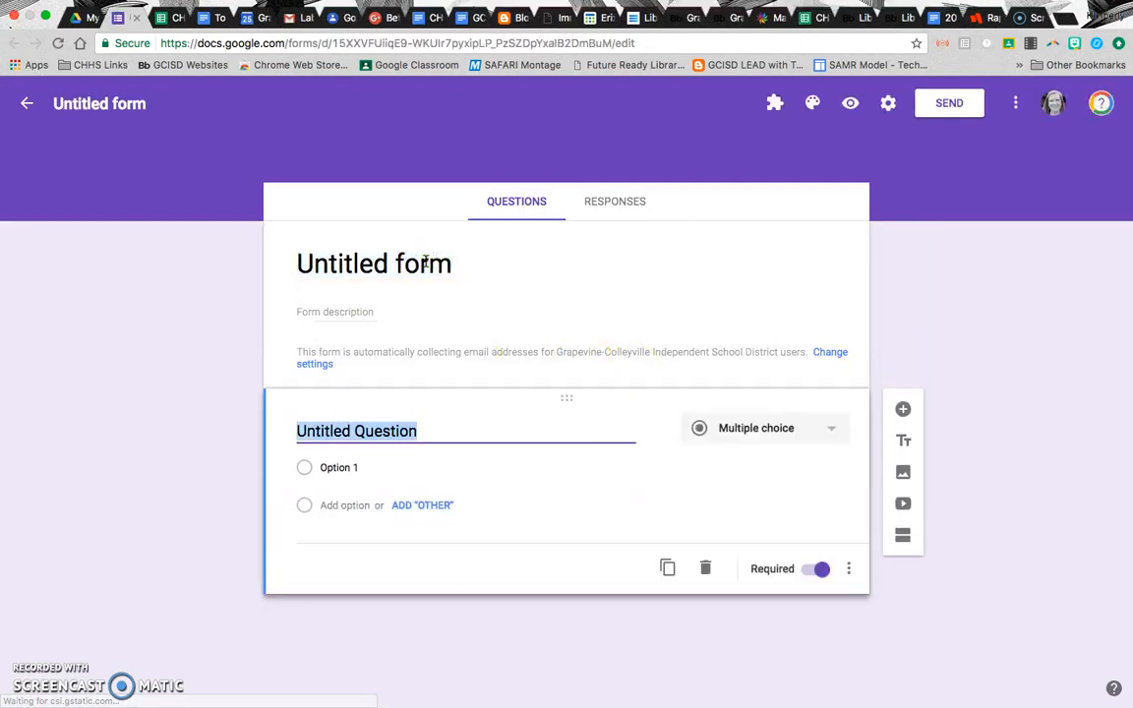
Title the form "Google form get email"
click(380, 265)
text(G)
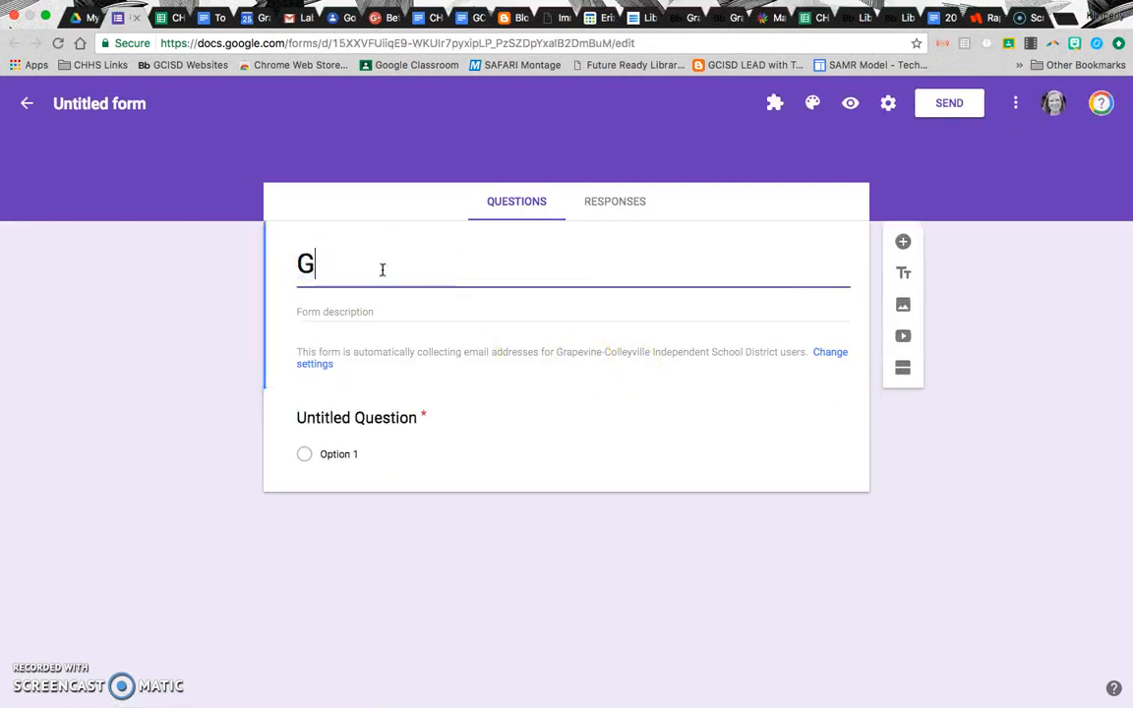
text(oogle)
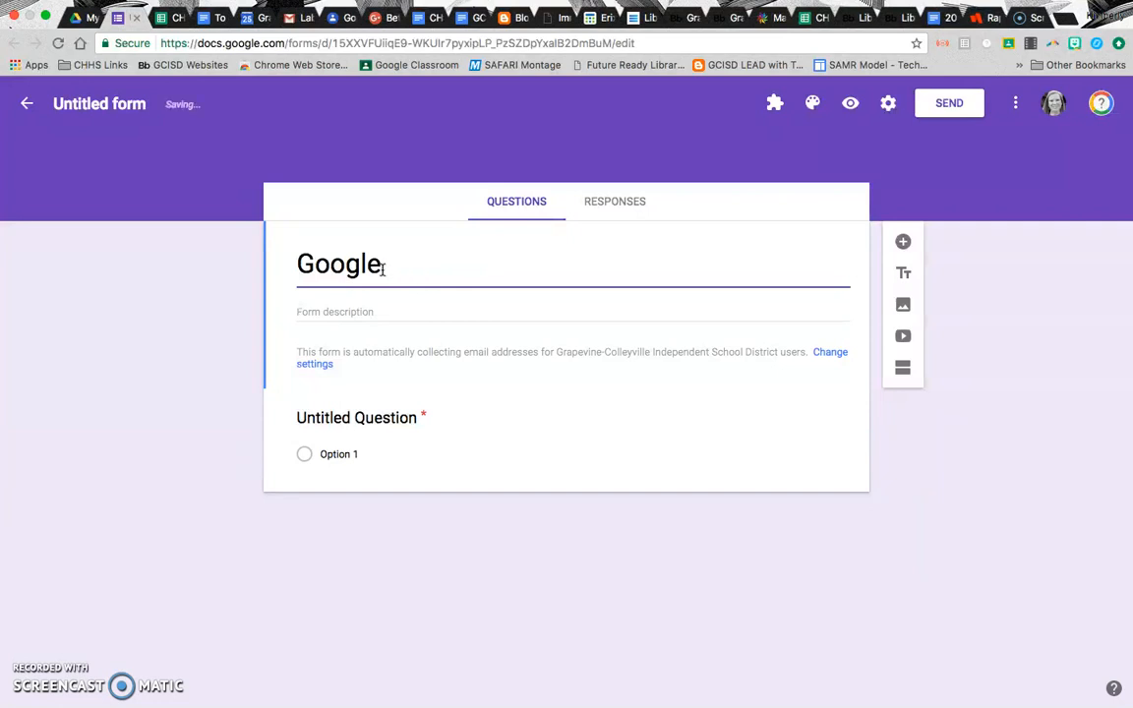
text( gom)
key(BackSpace)
text(rm get email)
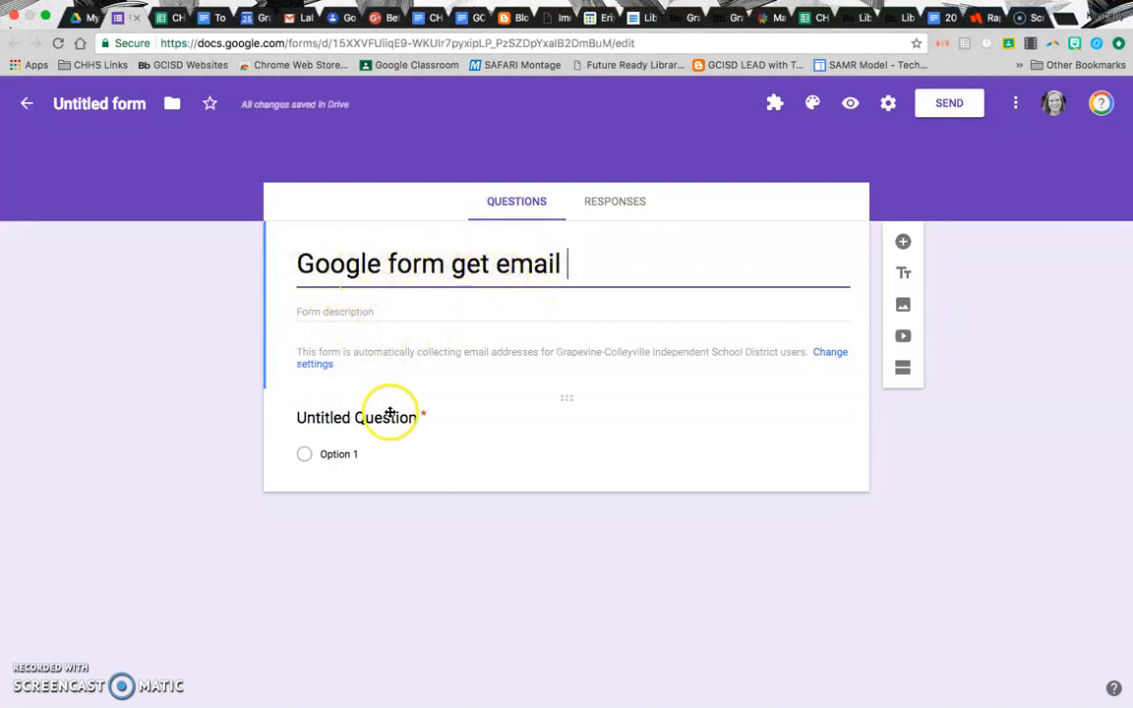
Name the first question "blah" and add a second multiple-choice question, also named "blah"
click(305, 455)
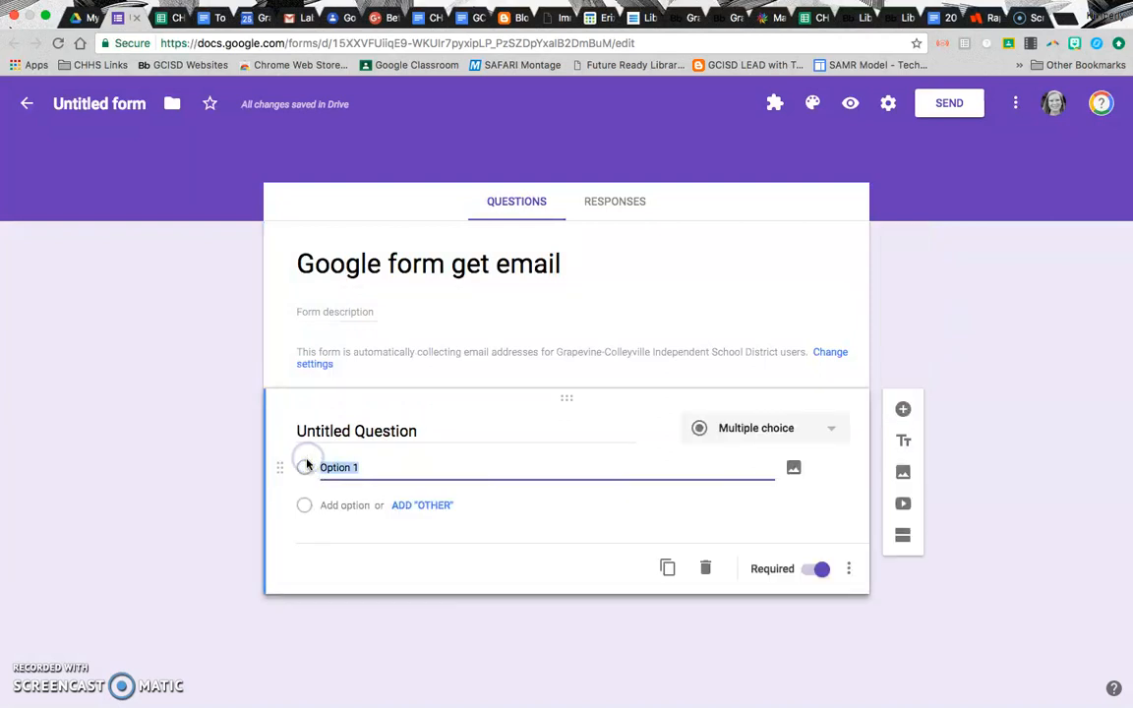
click(357, 433)
text(blah)
click(903, 409)
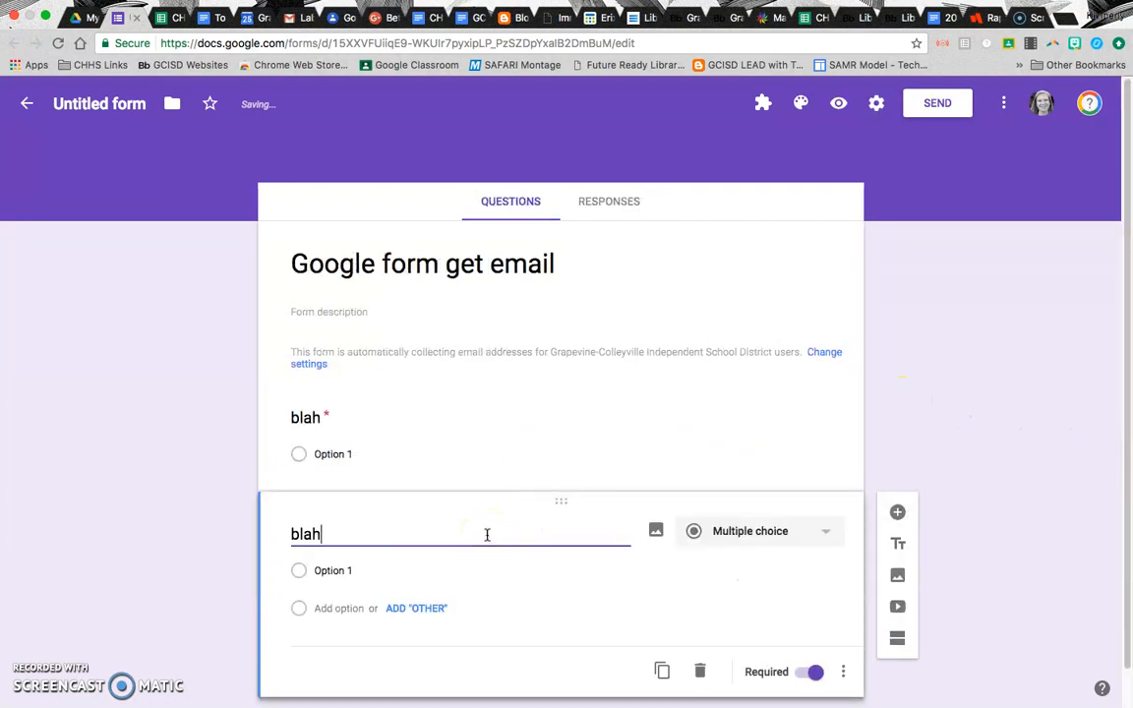
click(943, 421)
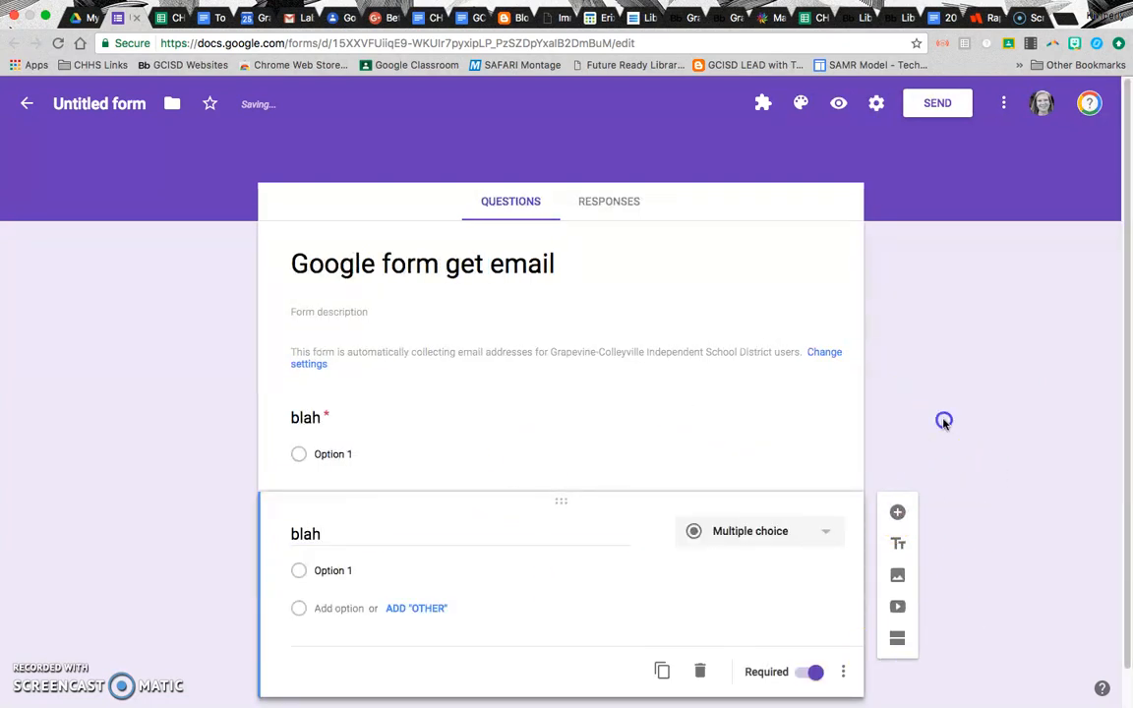
Review the form's collaborator sharing settings and its link sharing options without changing them
click(1004, 107)
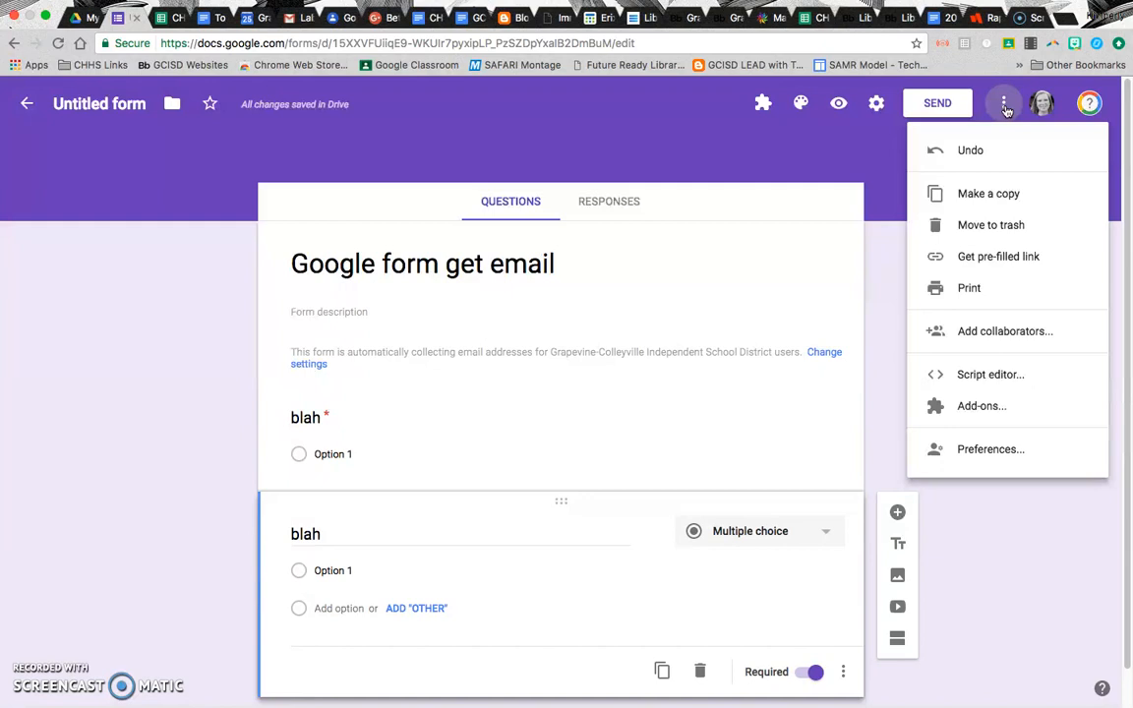
click(975, 334)
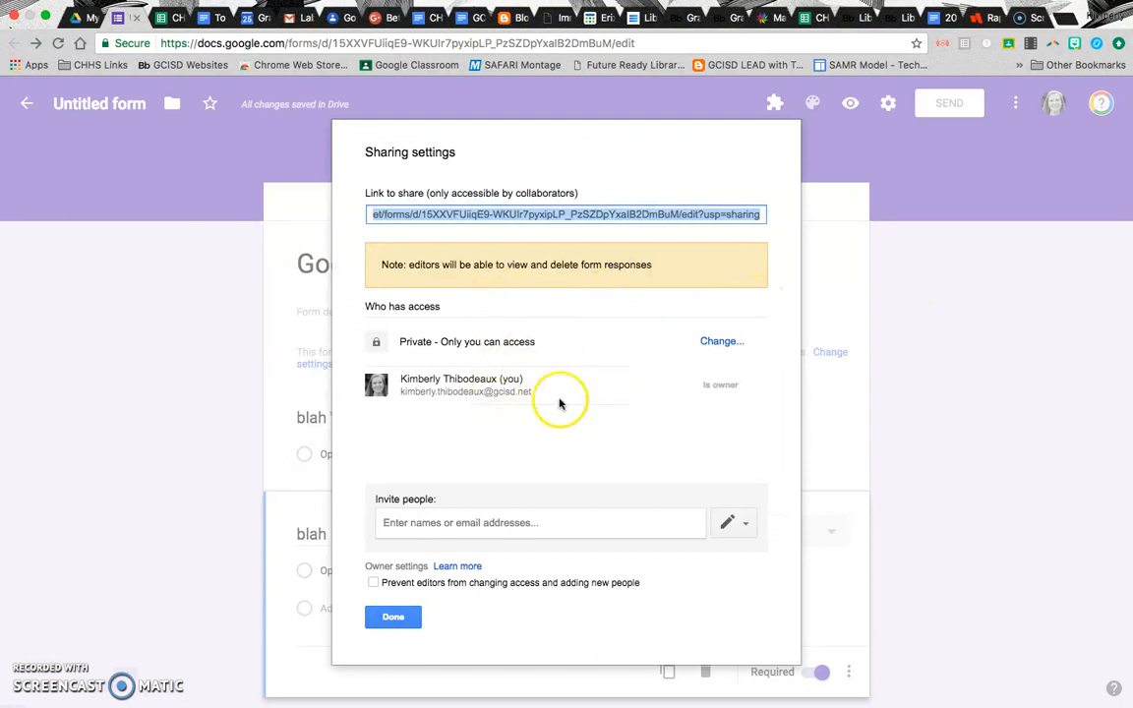
click(715, 343)
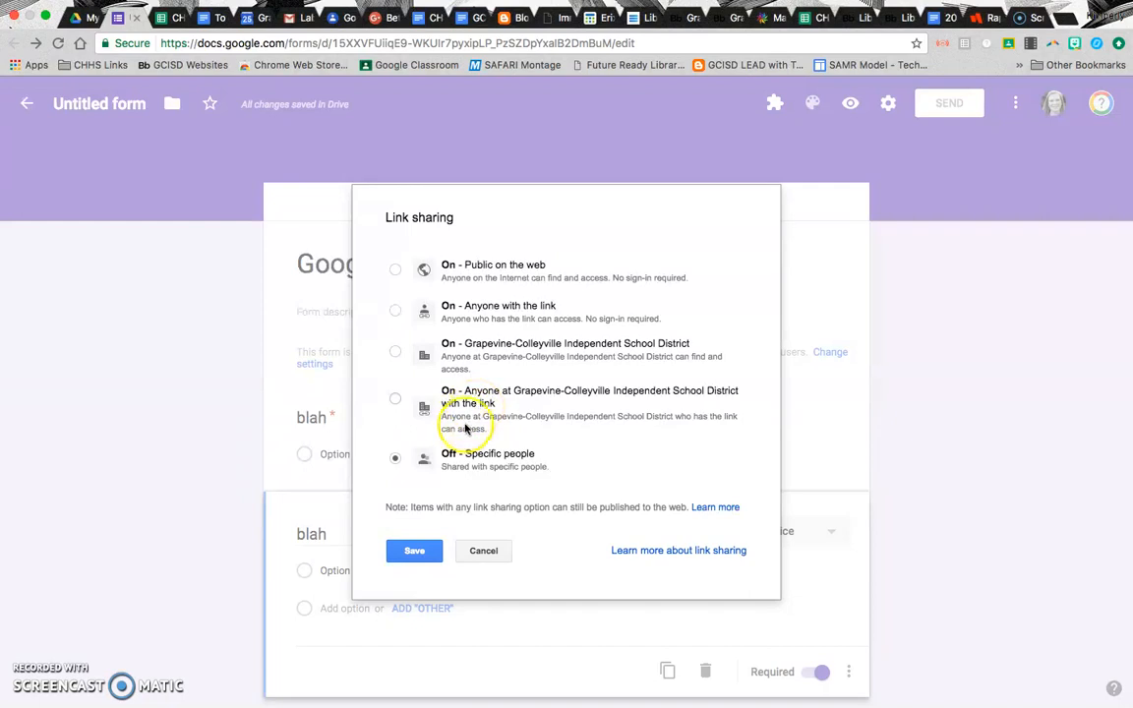
click(476, 547)
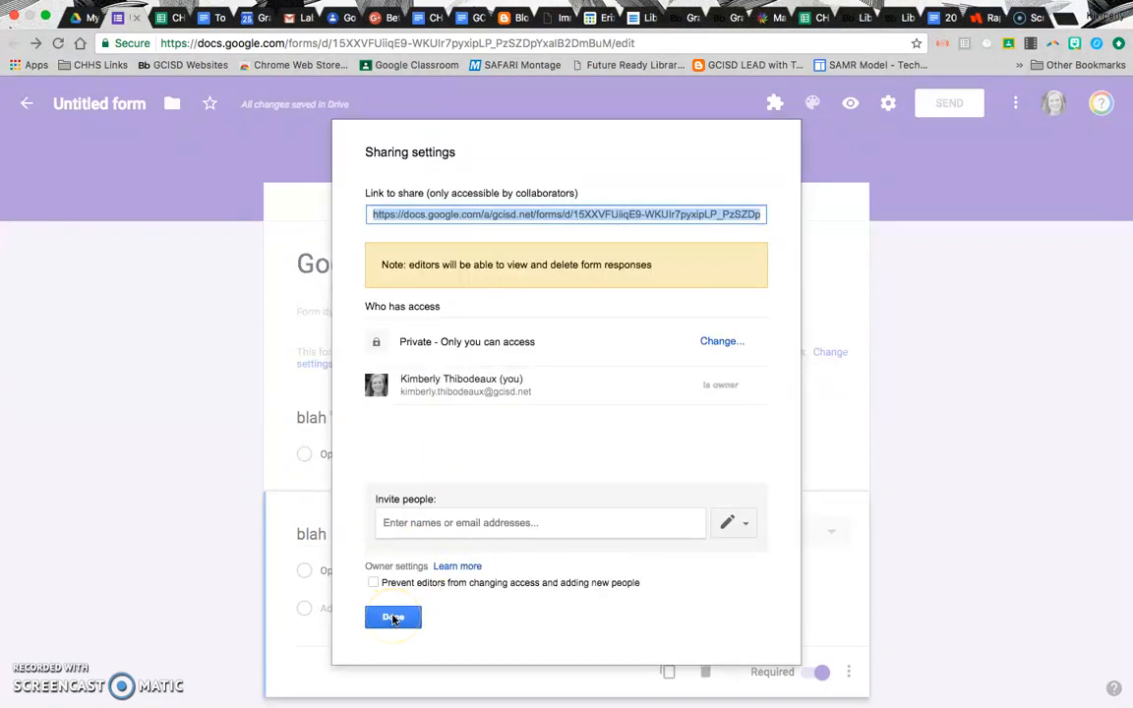
click(393, 617)
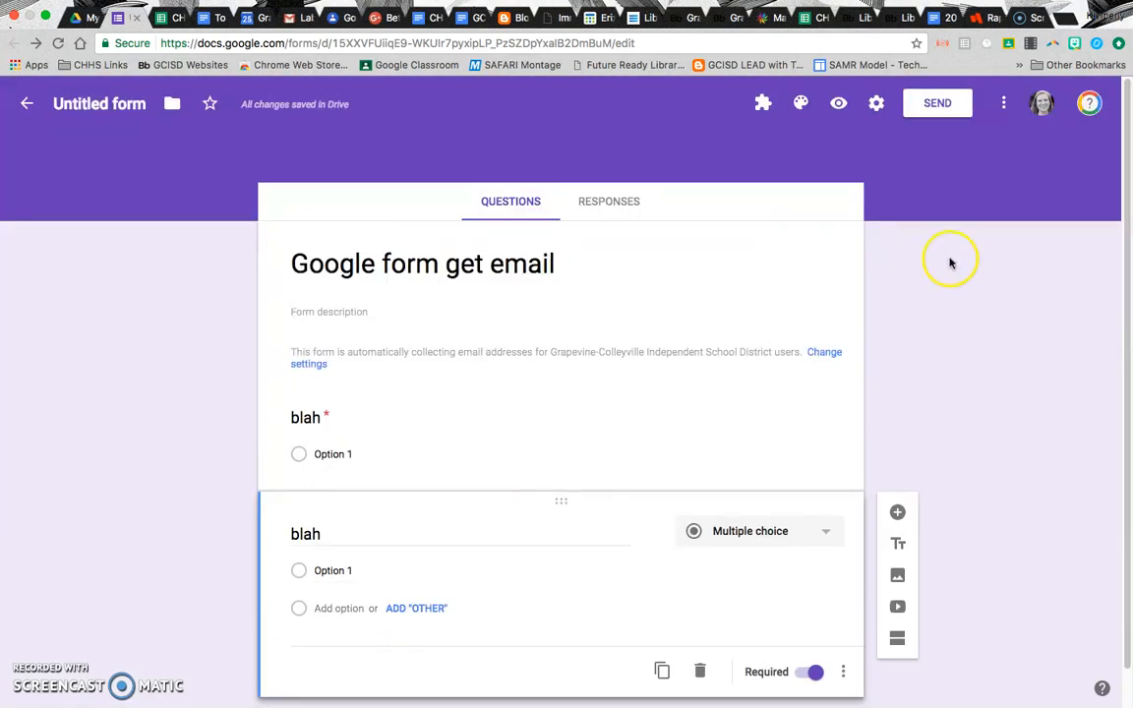
Name the untitled form file after its title, "Google form get email"
click(88, 104)
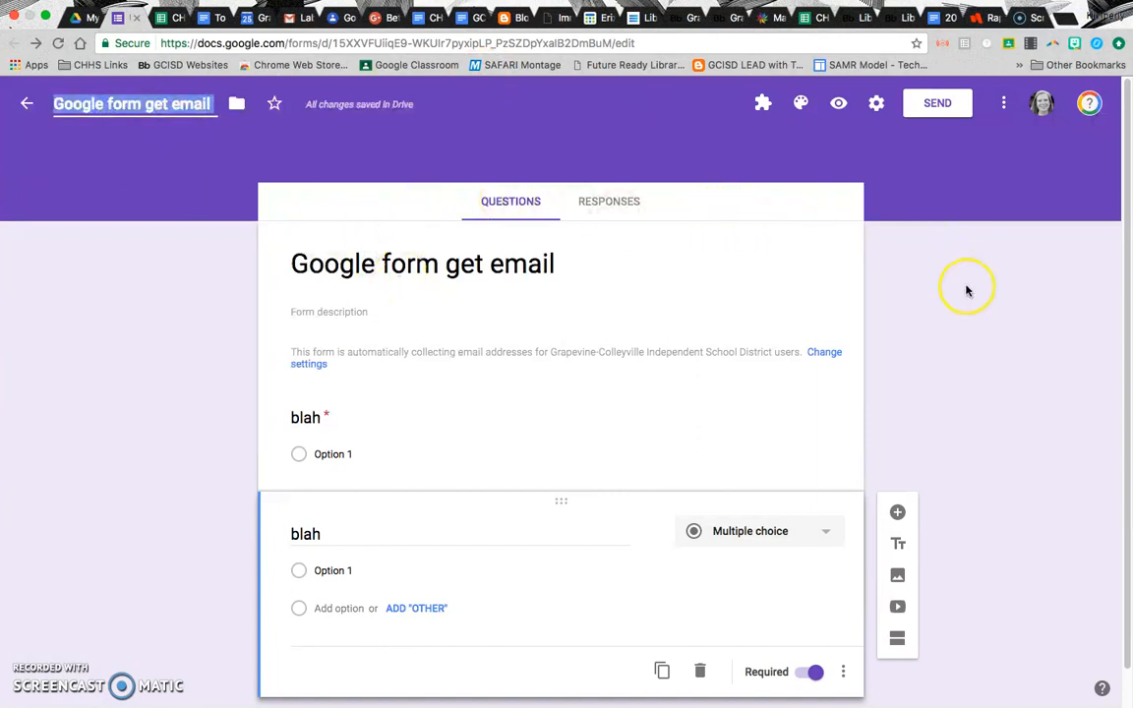
click(1004, 107)
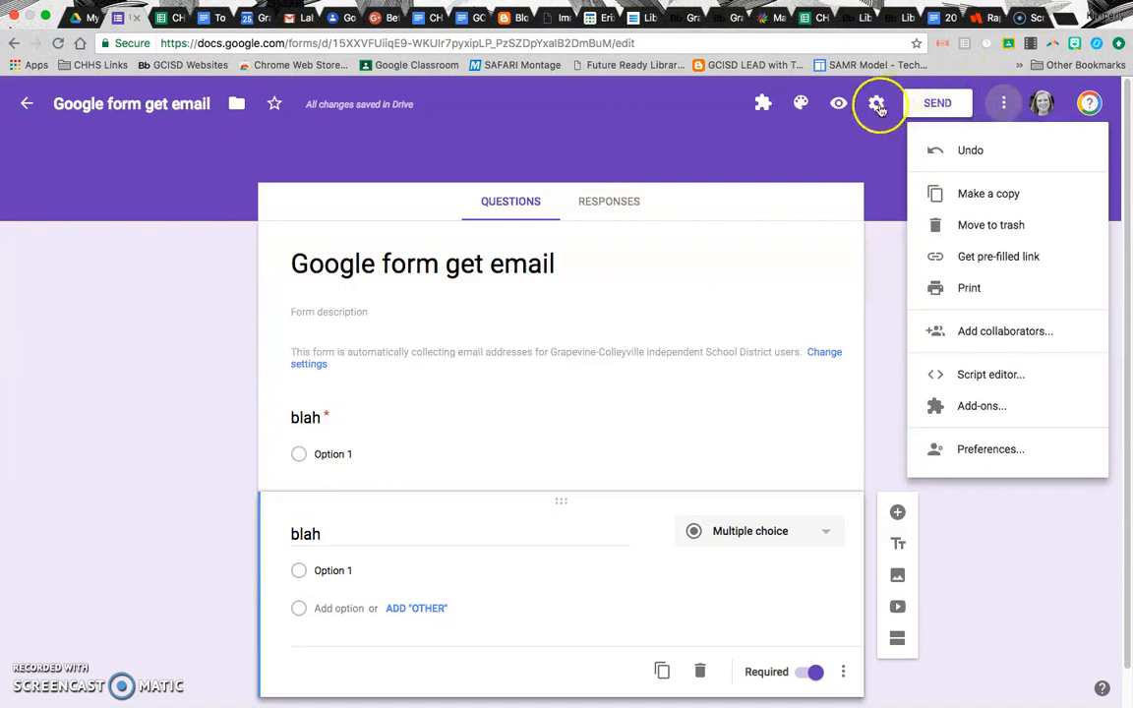
click(854, 165)
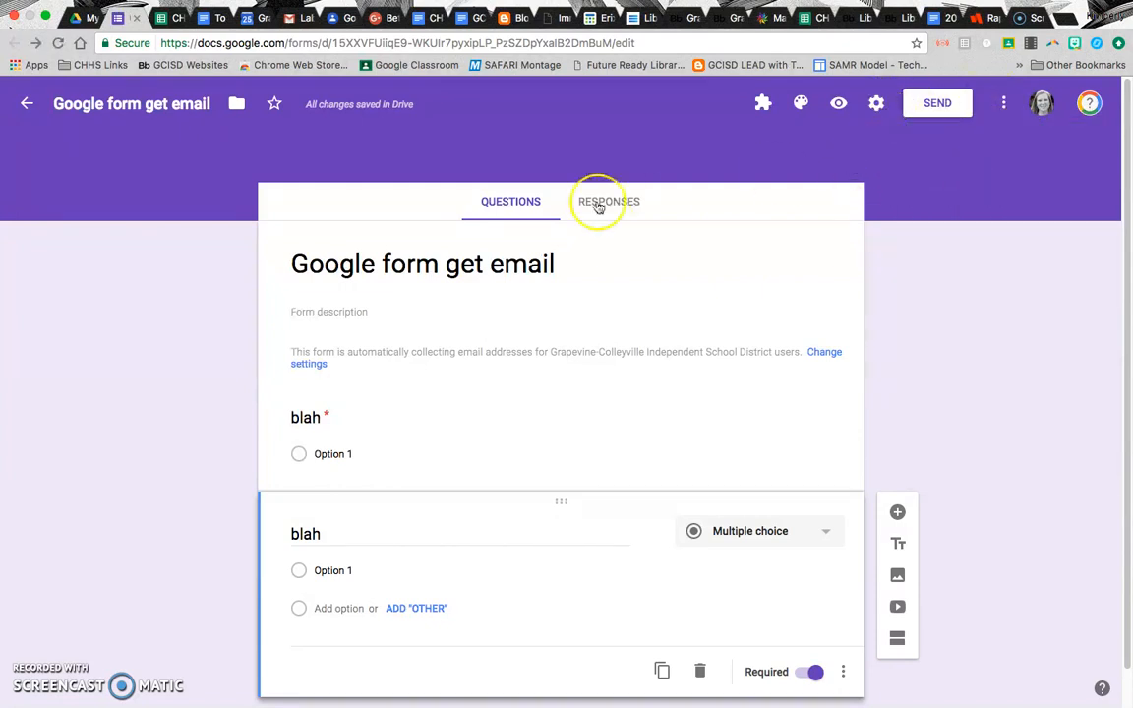
Send the form's responses to a new spreadsheet named "Google form get email (Responses)"
click(610, 209)
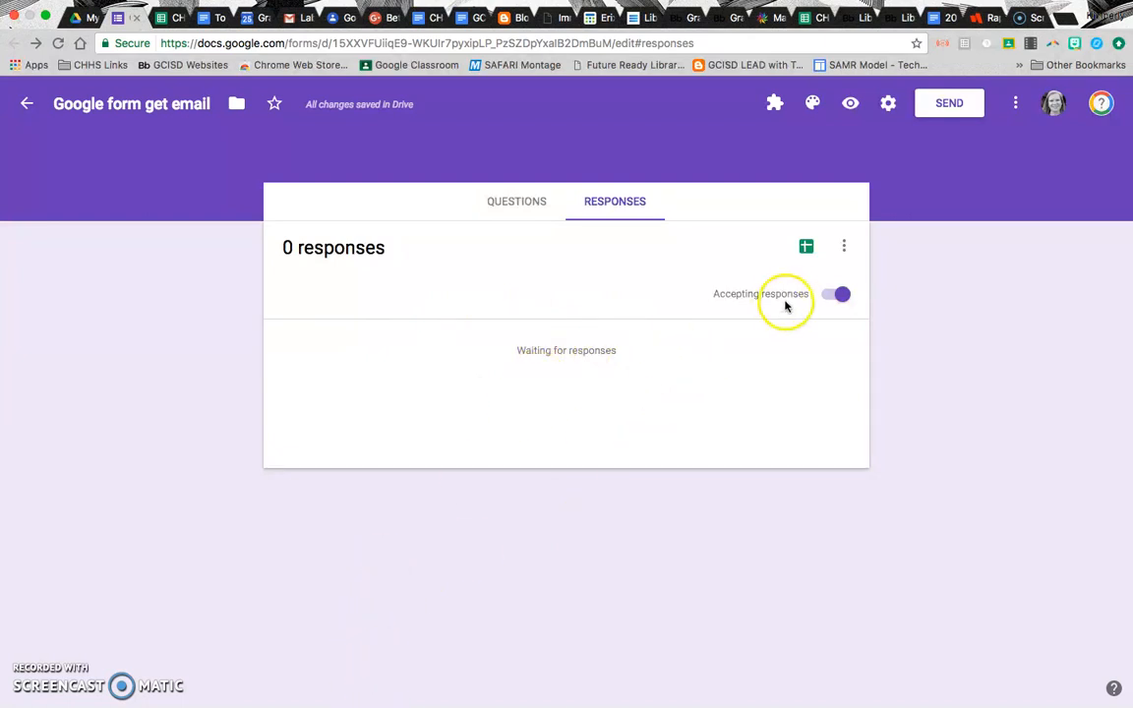
click(805, 248)
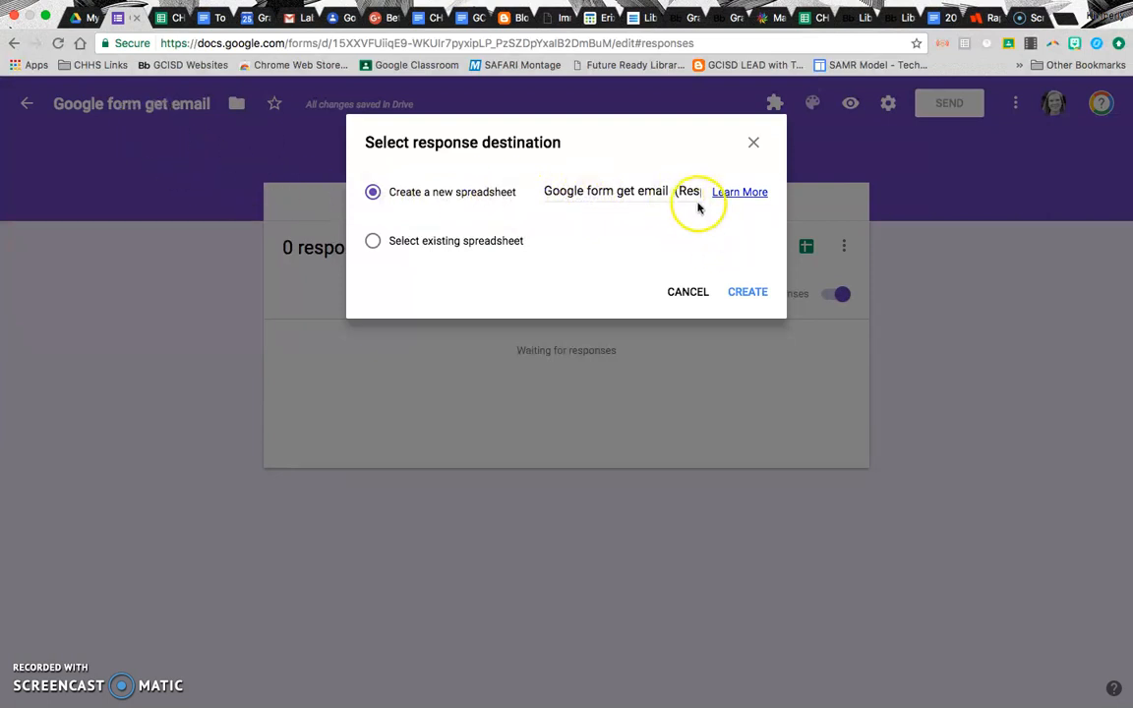
click(746, 295)
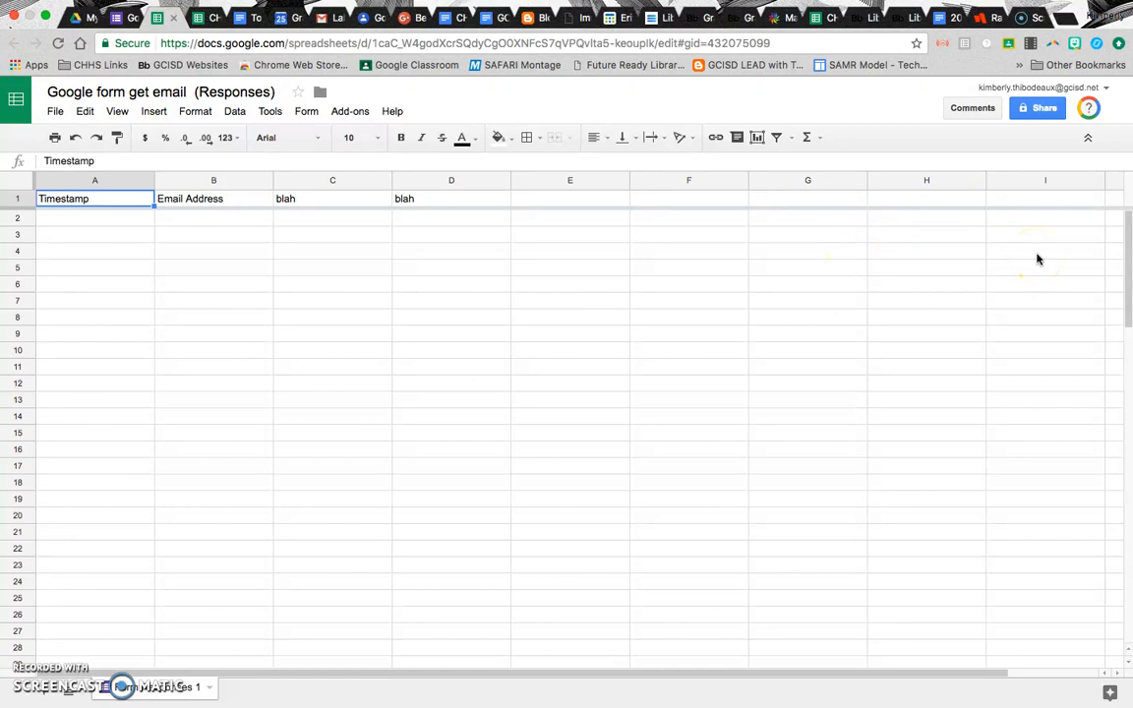
Return to the form's responses, enable email notifications for new responses, and check that the option is on
click(116, 41)
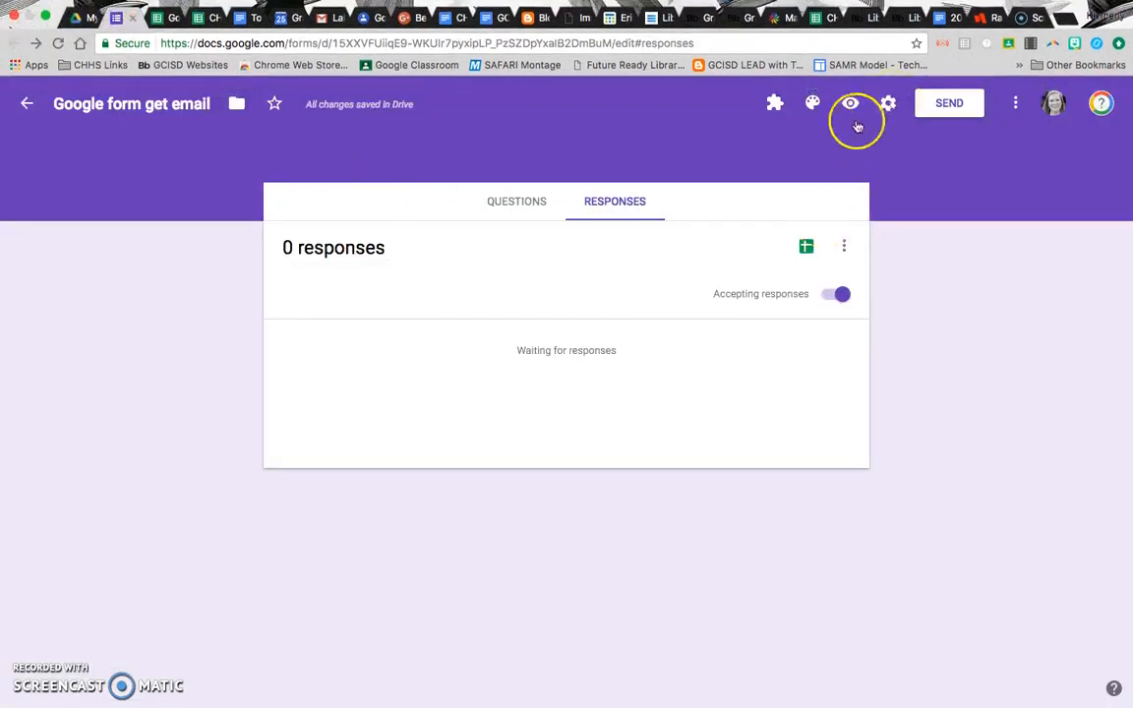
click(844, 248)
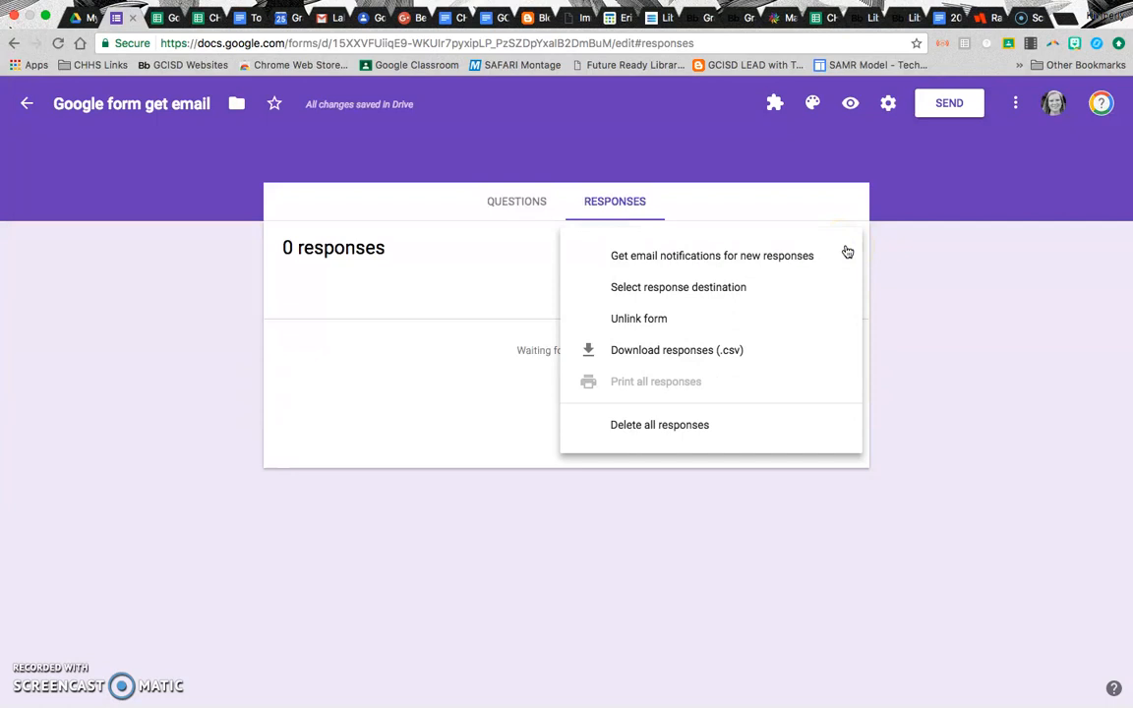
click(677, 258)
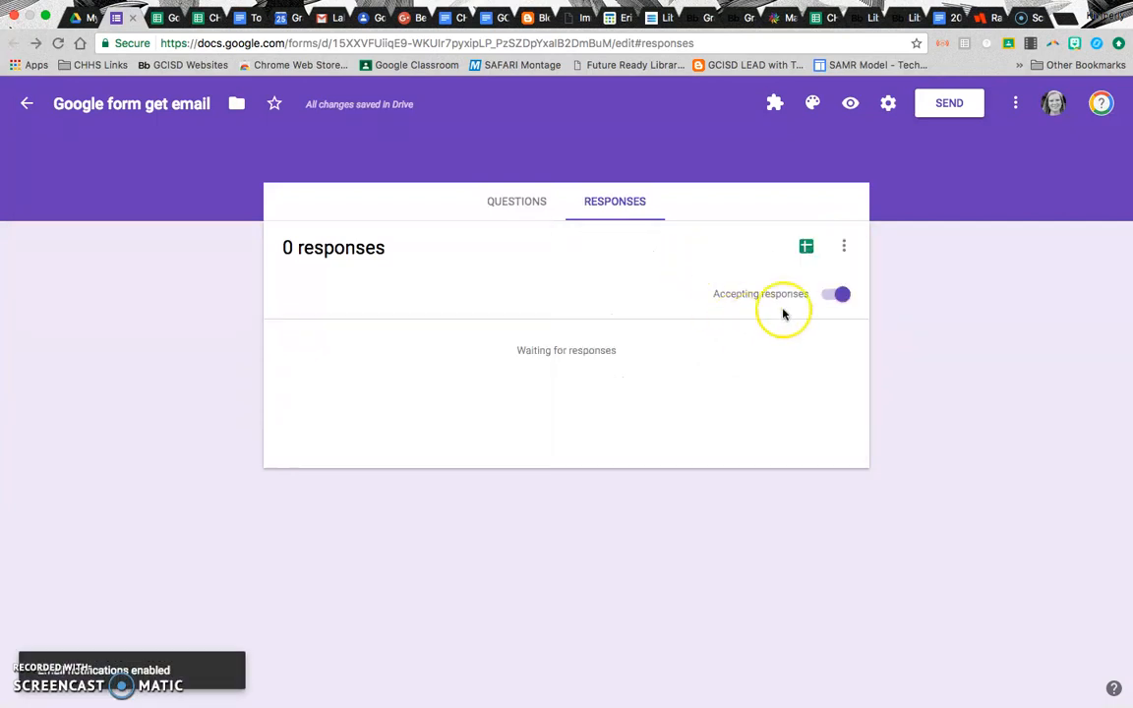
click(842, 245)
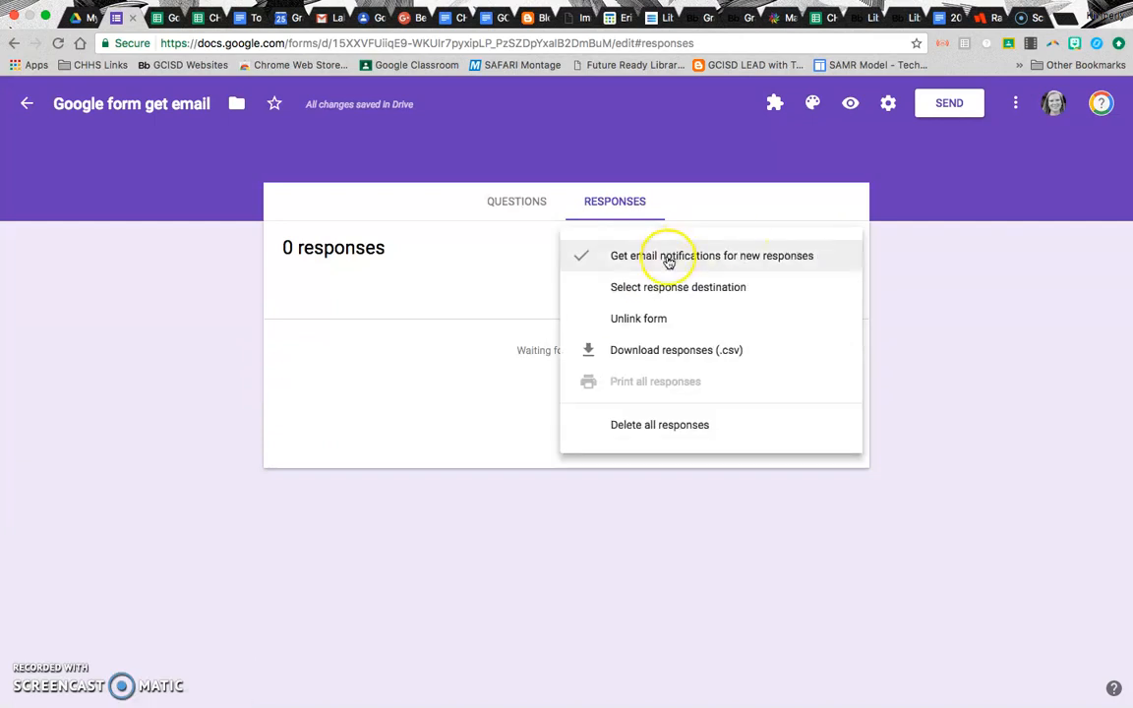
click(896, 297)
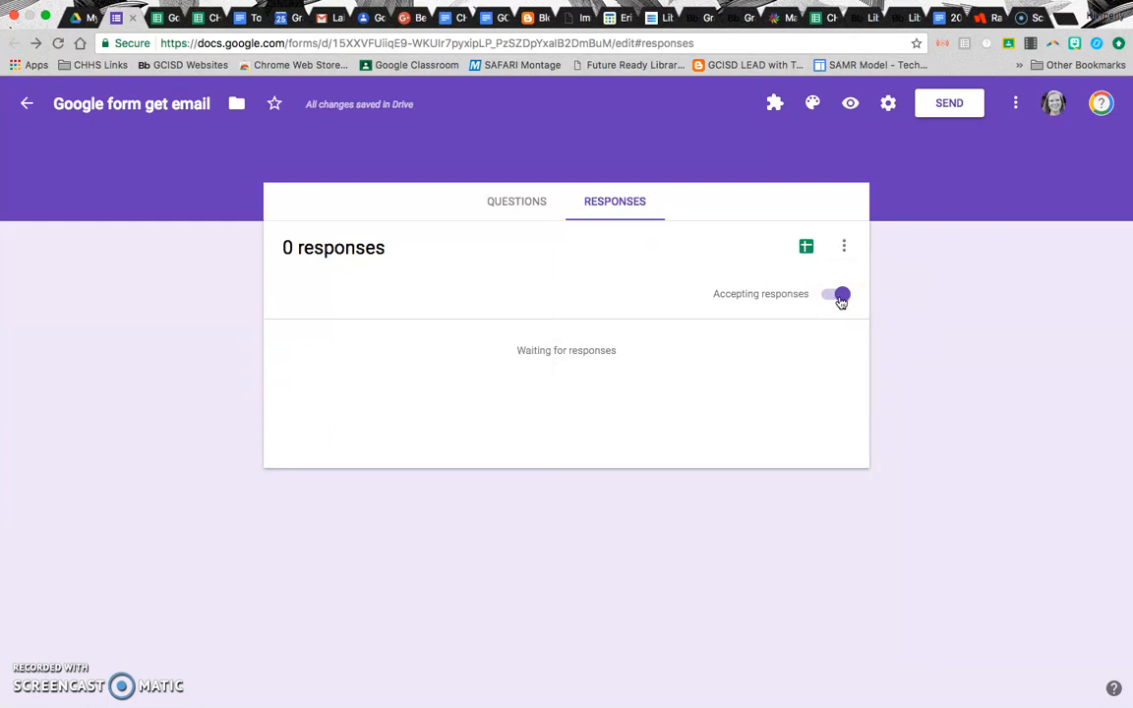
Switch to the responses spreadsheet and review its advanced sharing settings without changing them
click(166, 19)
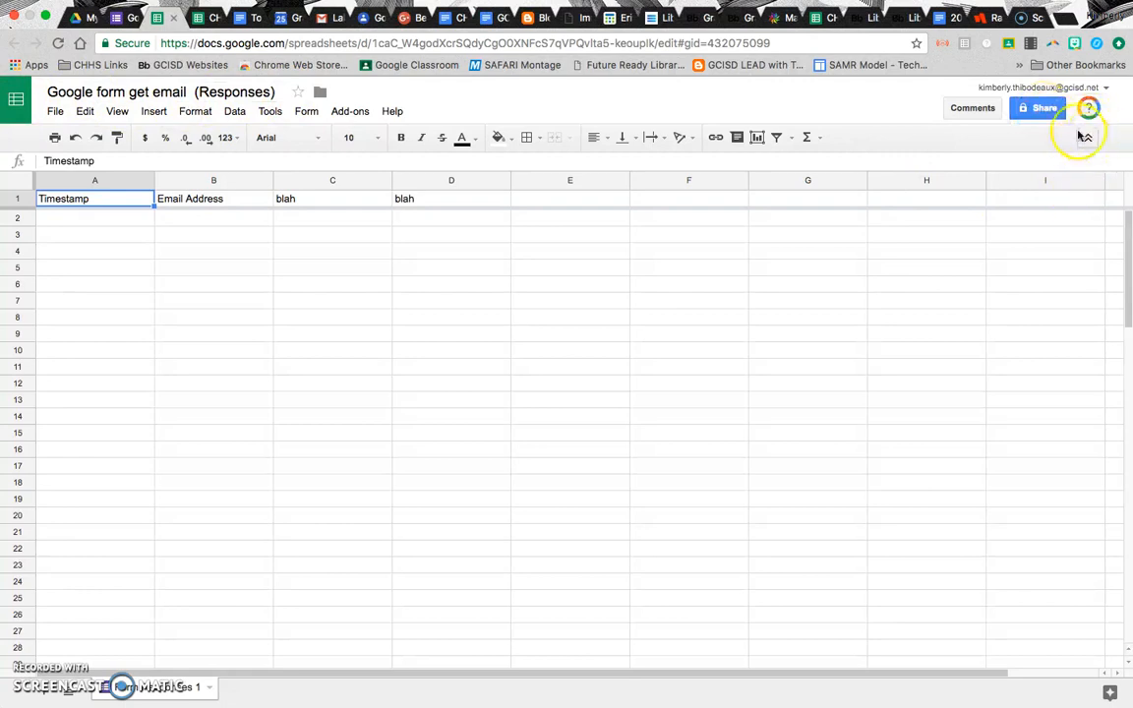
click(1045, 108)
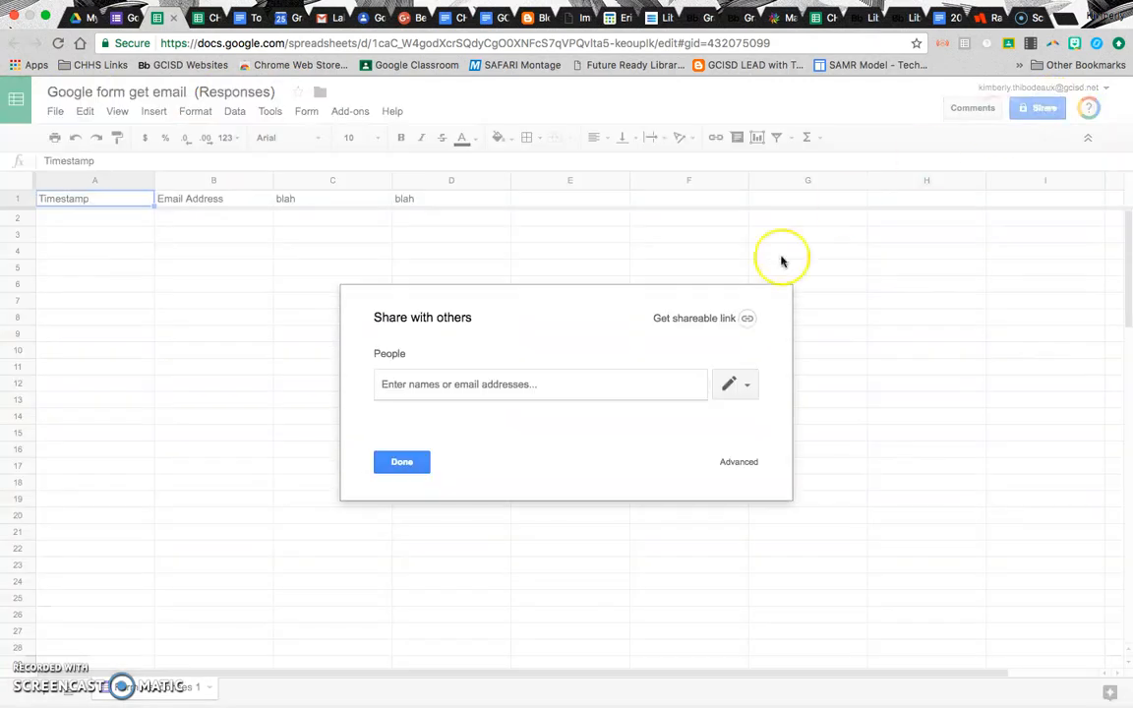
click(736, 462)
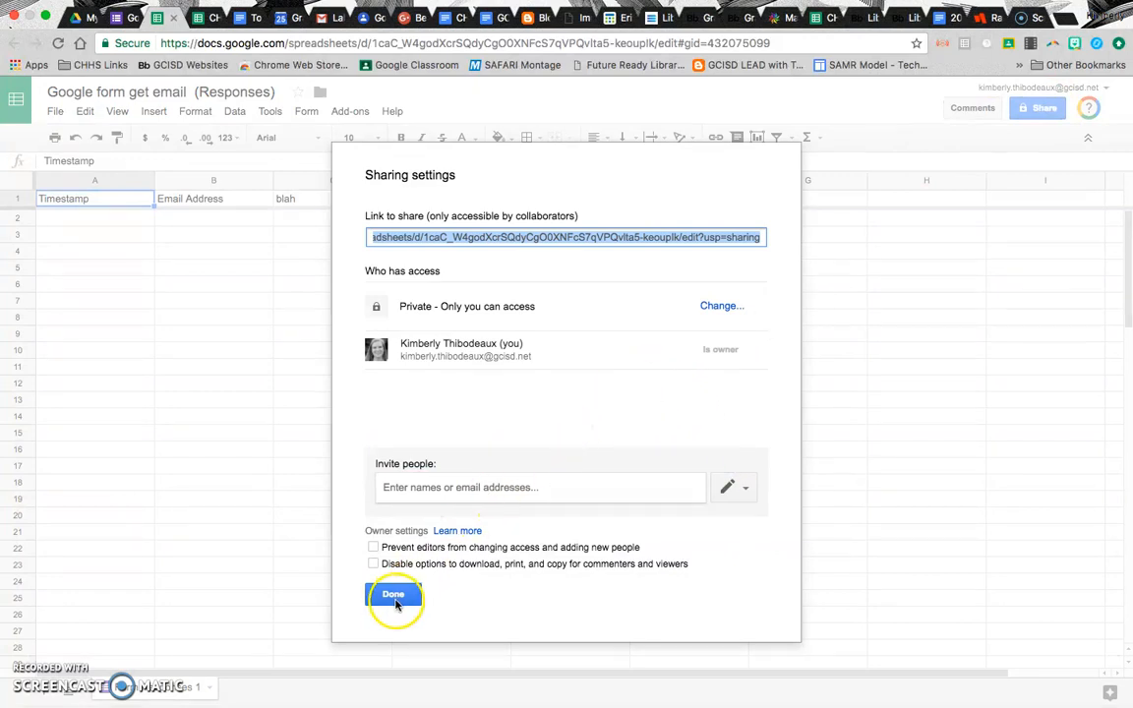
click(395, 597)
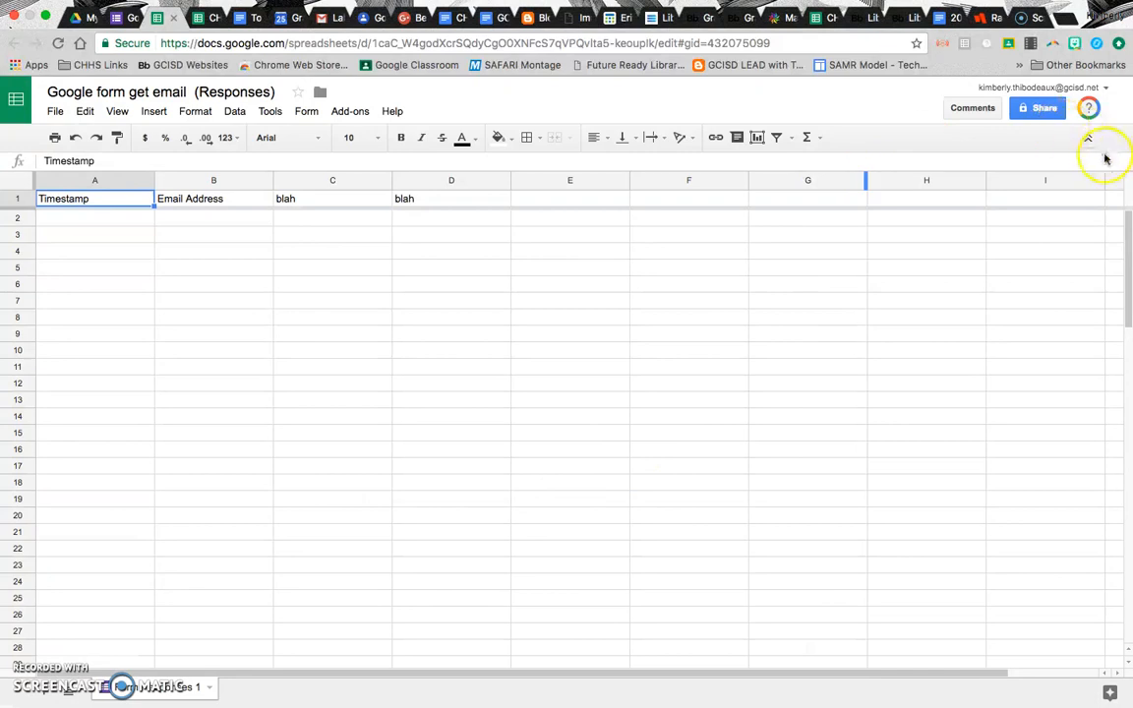
click(1089, 141)
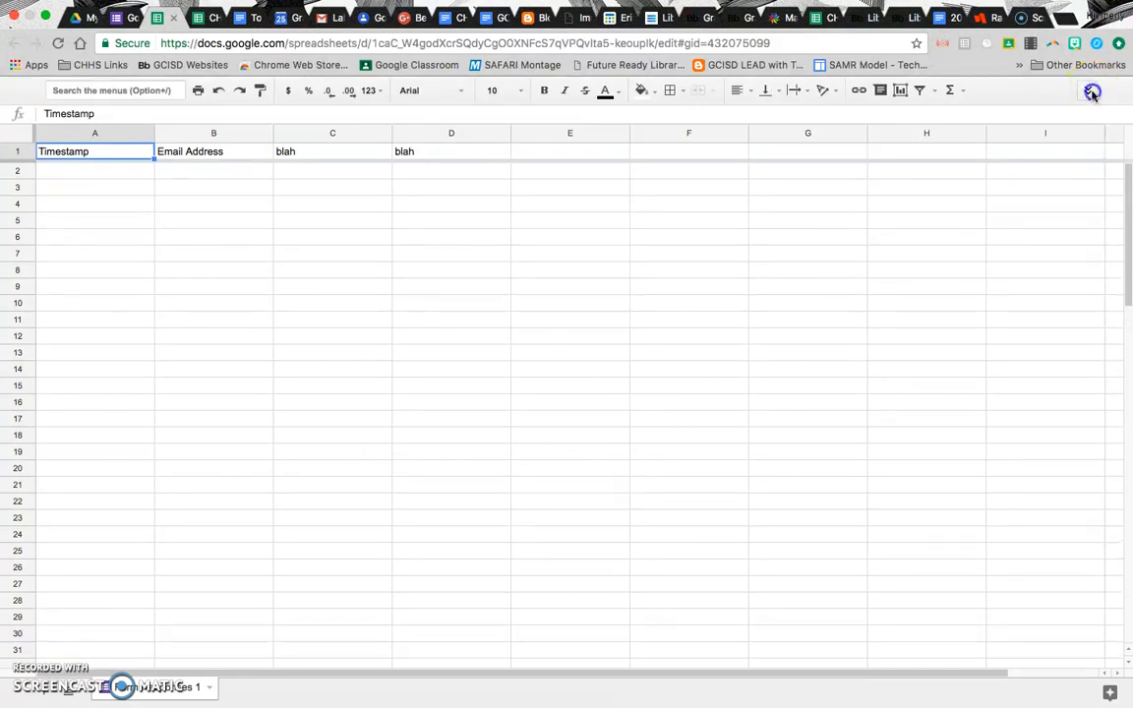
click(1091, 91)
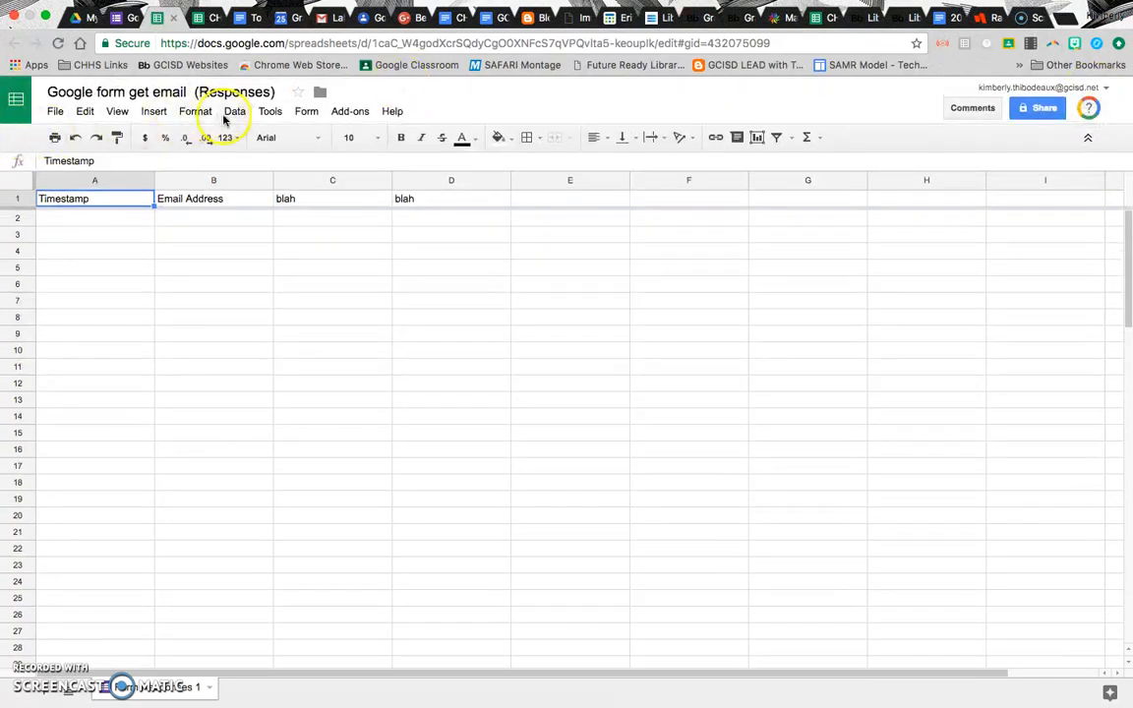
click(270, 112)
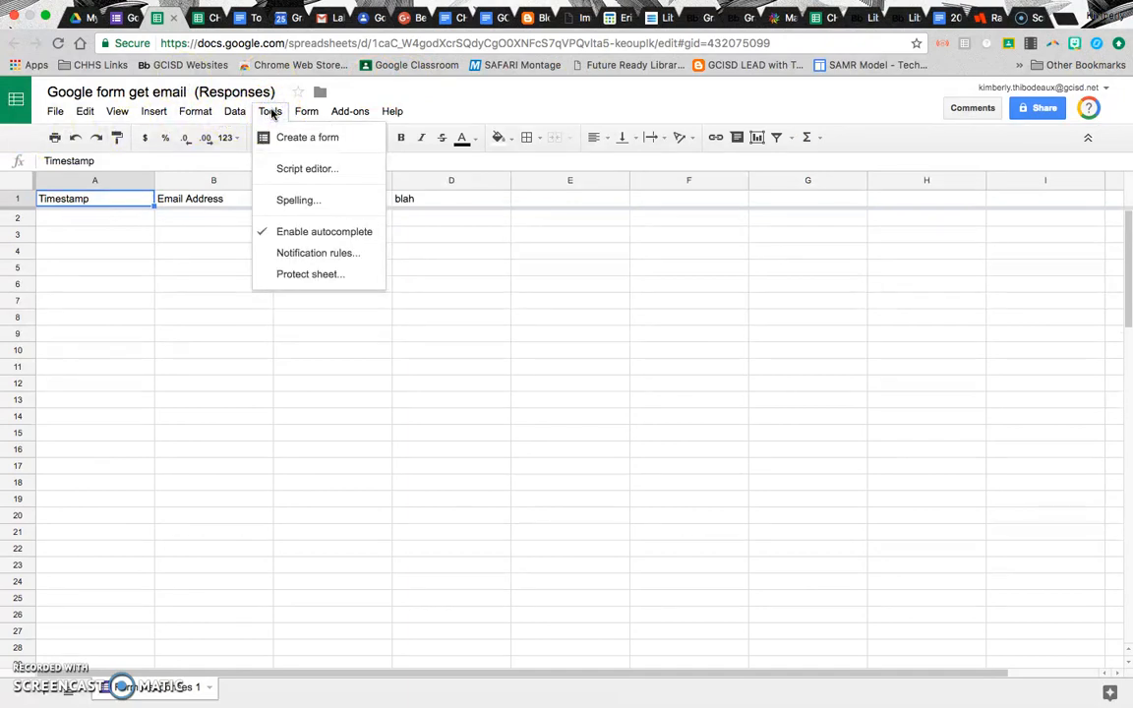
click(309, 113)
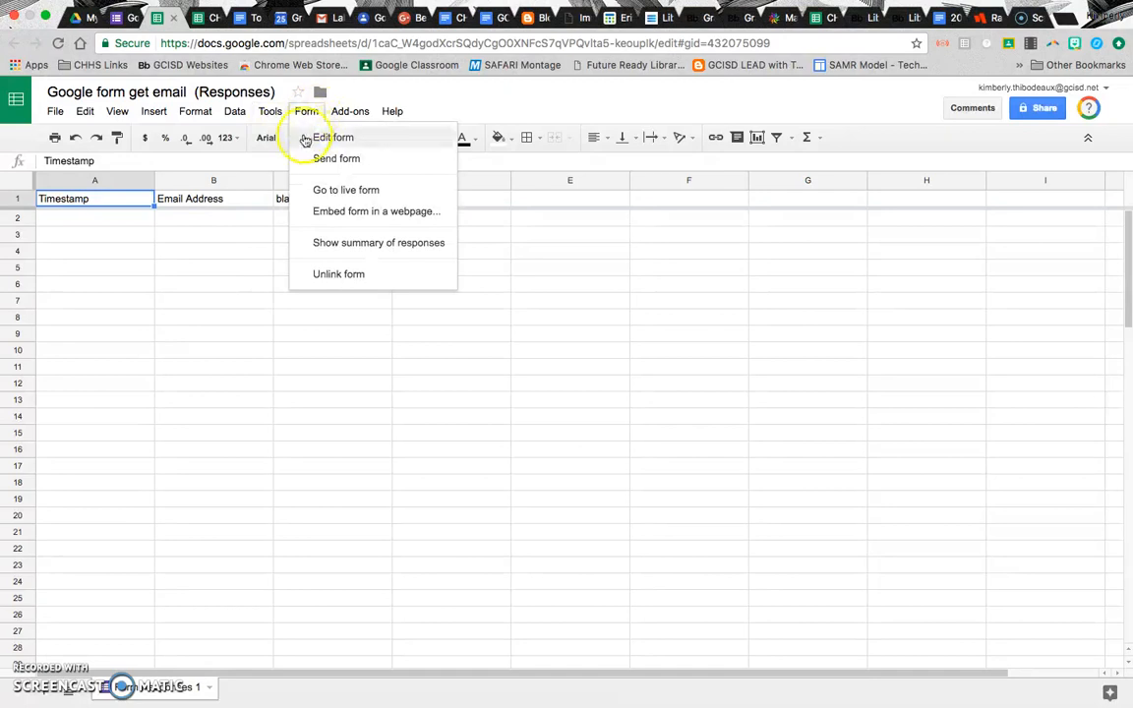
Review the general and calculation settings of the responses spreadsheet, and cancel without changing them
mouse_move(50, 118)
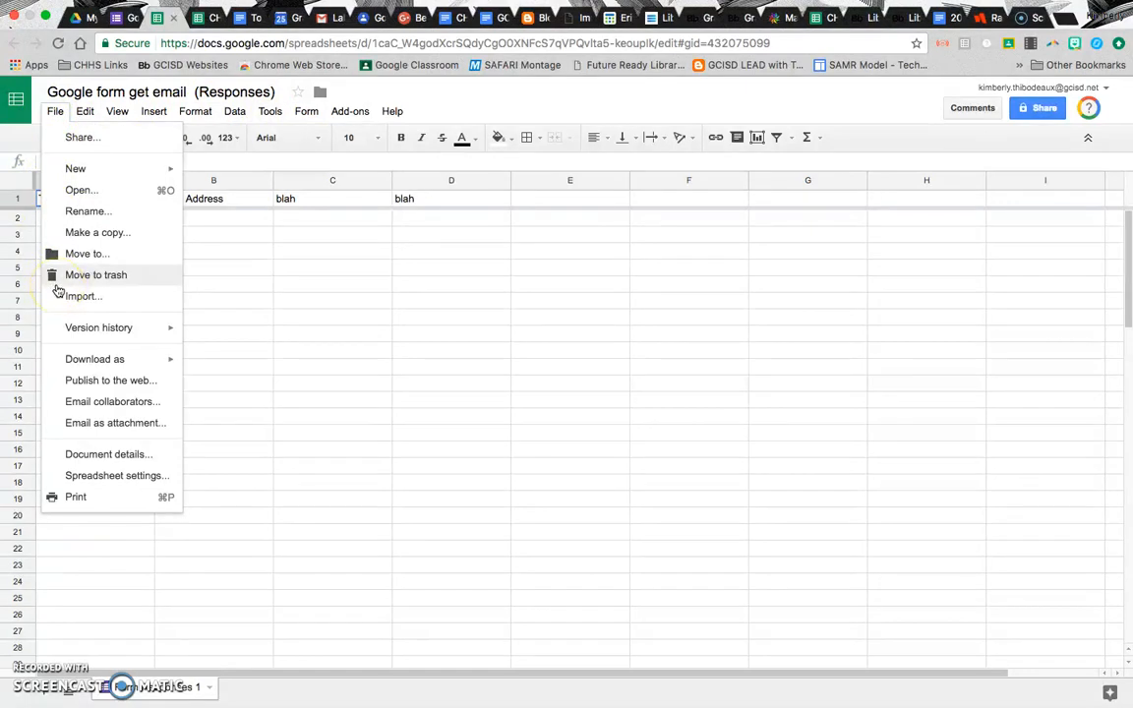
click(72, 473)
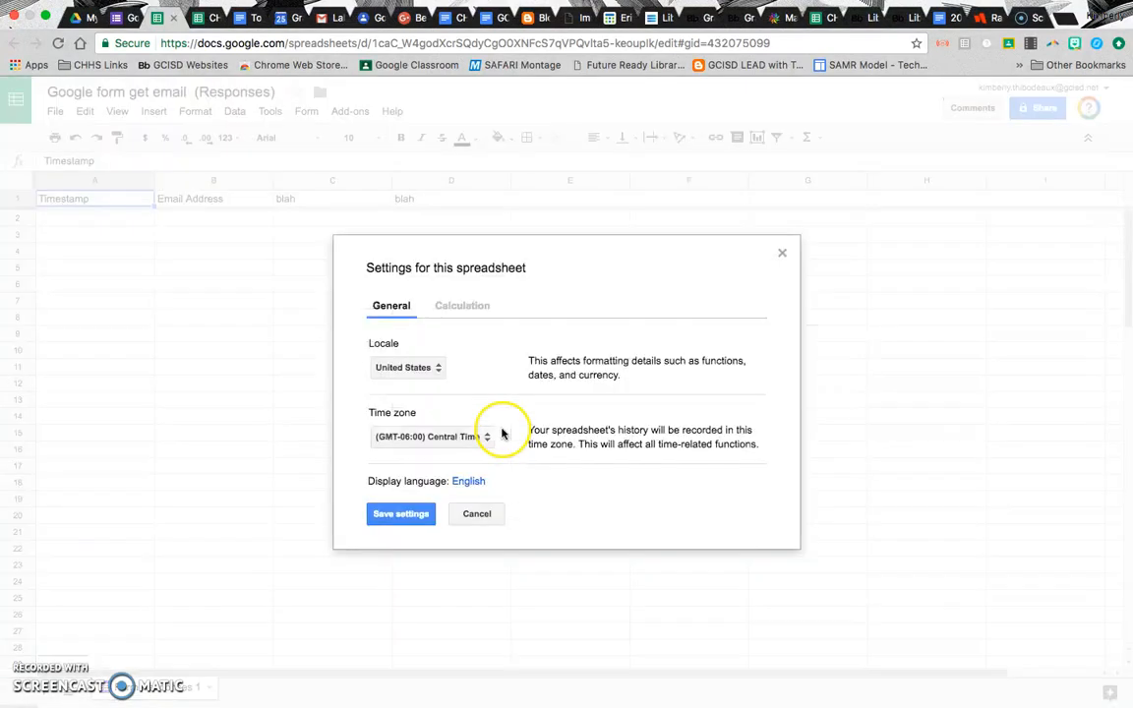
click(460, 306)
click(470, 512)
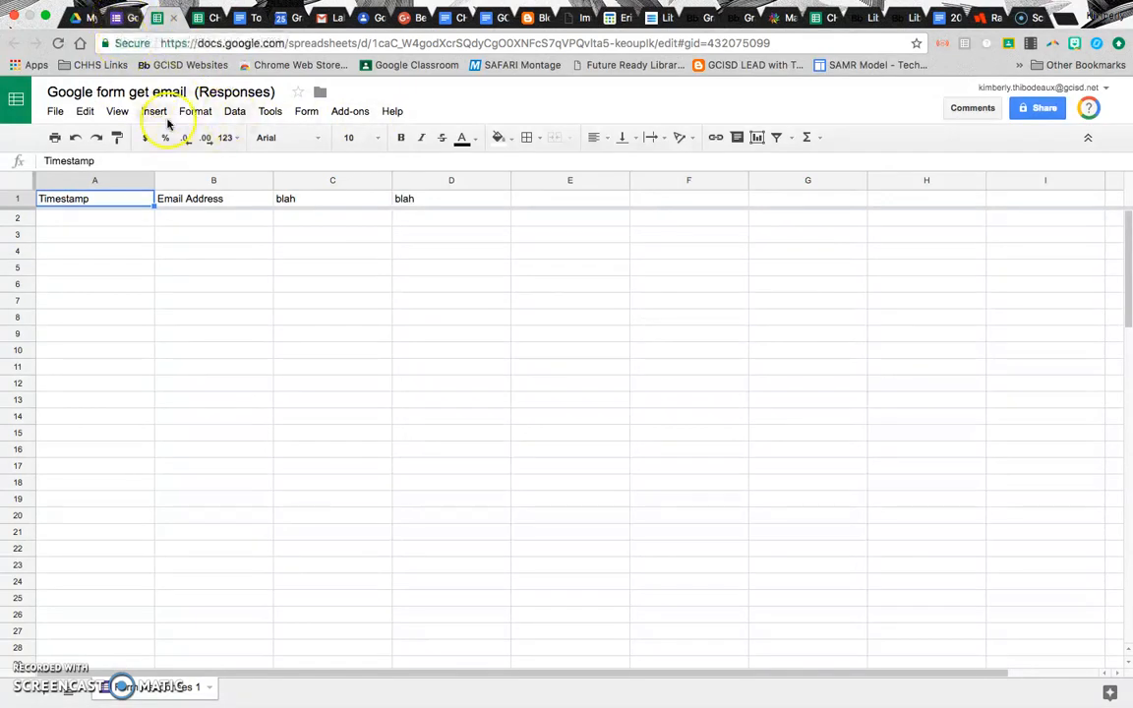
Switch to Google Drive and create a new blank Google Form
click(44, 31)
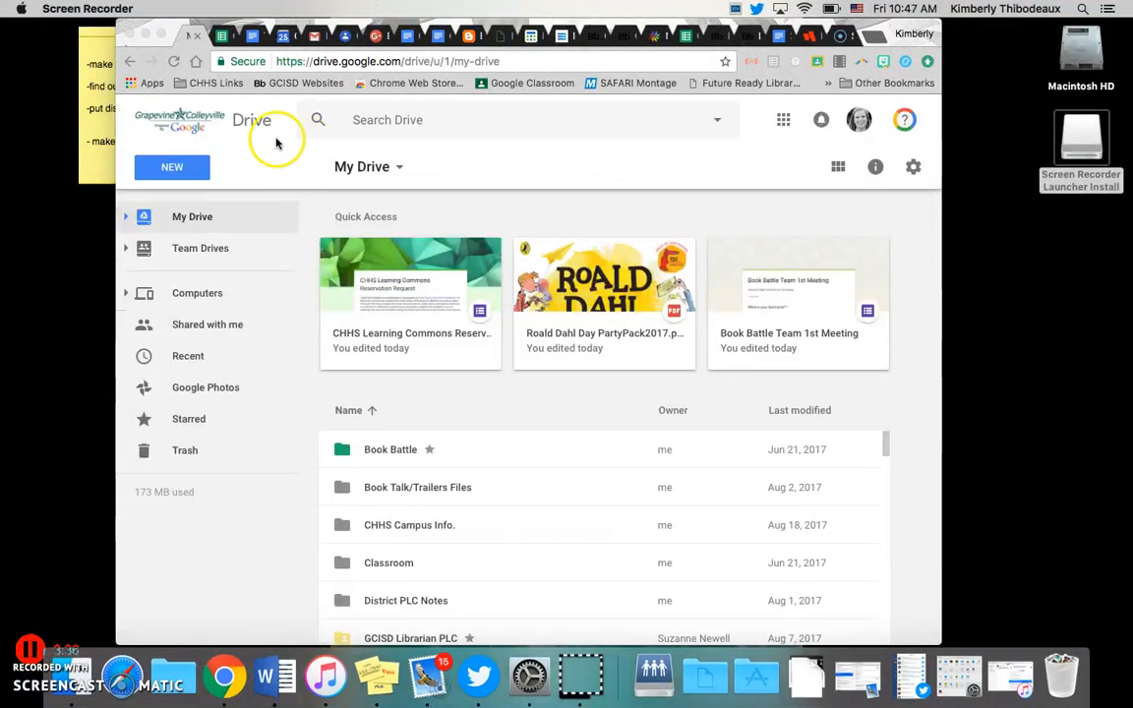
click(159, 42)
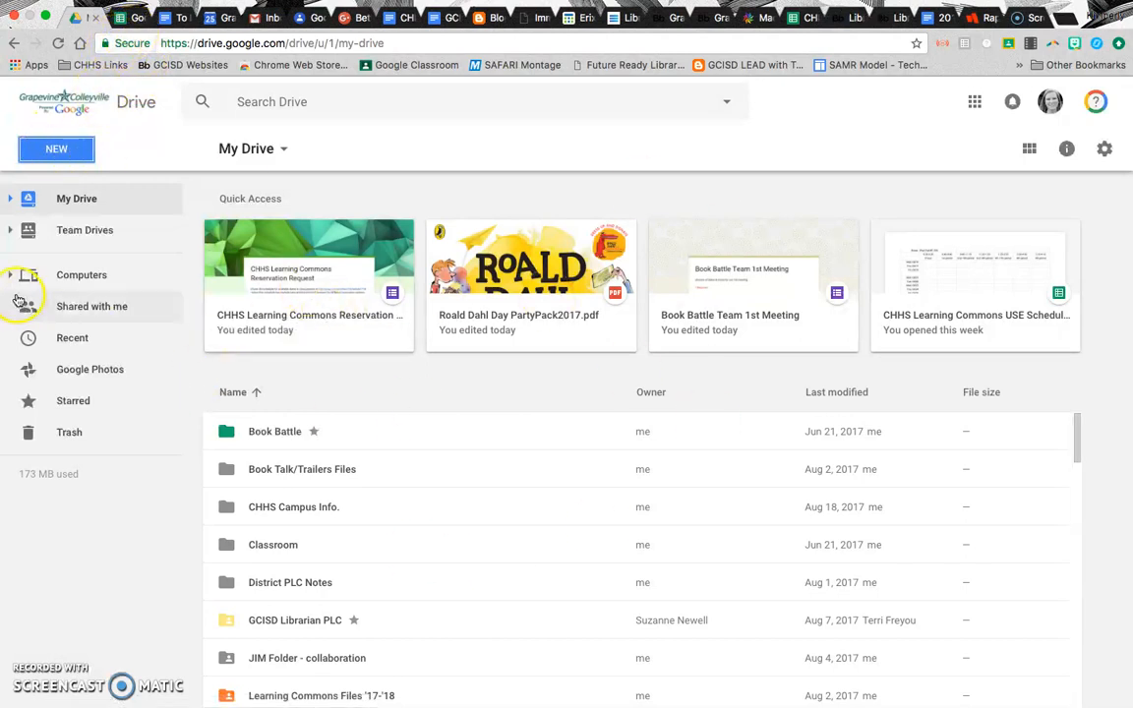
click(59, 160)
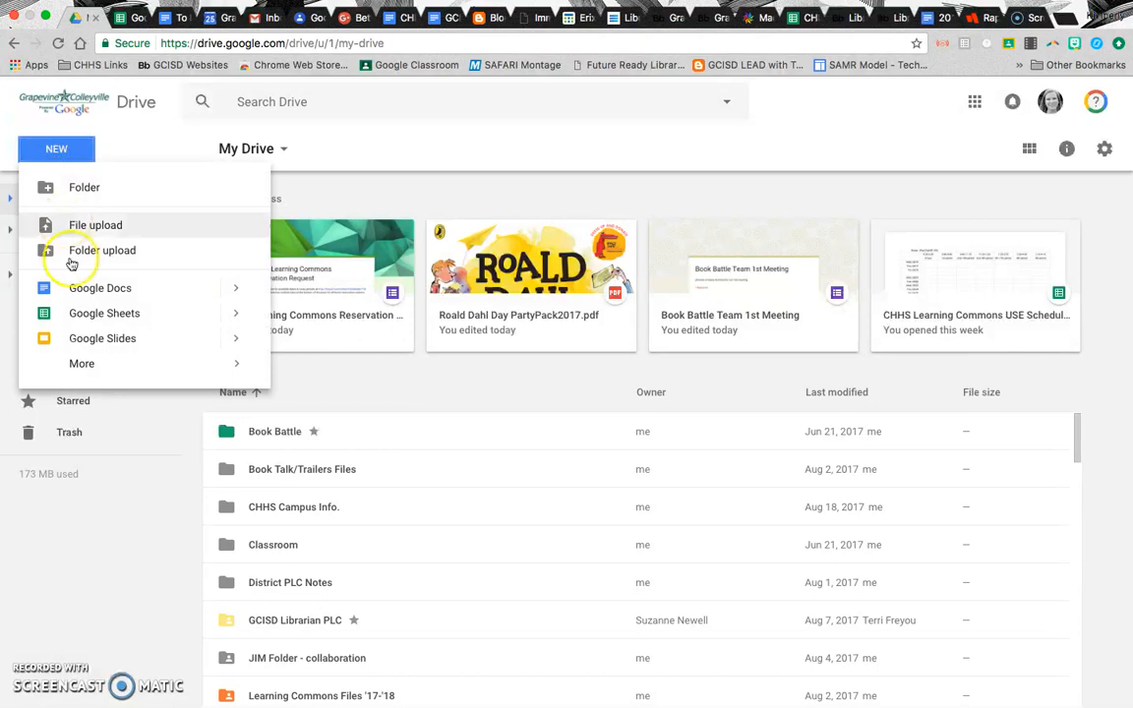
mouse_move(56, 361)
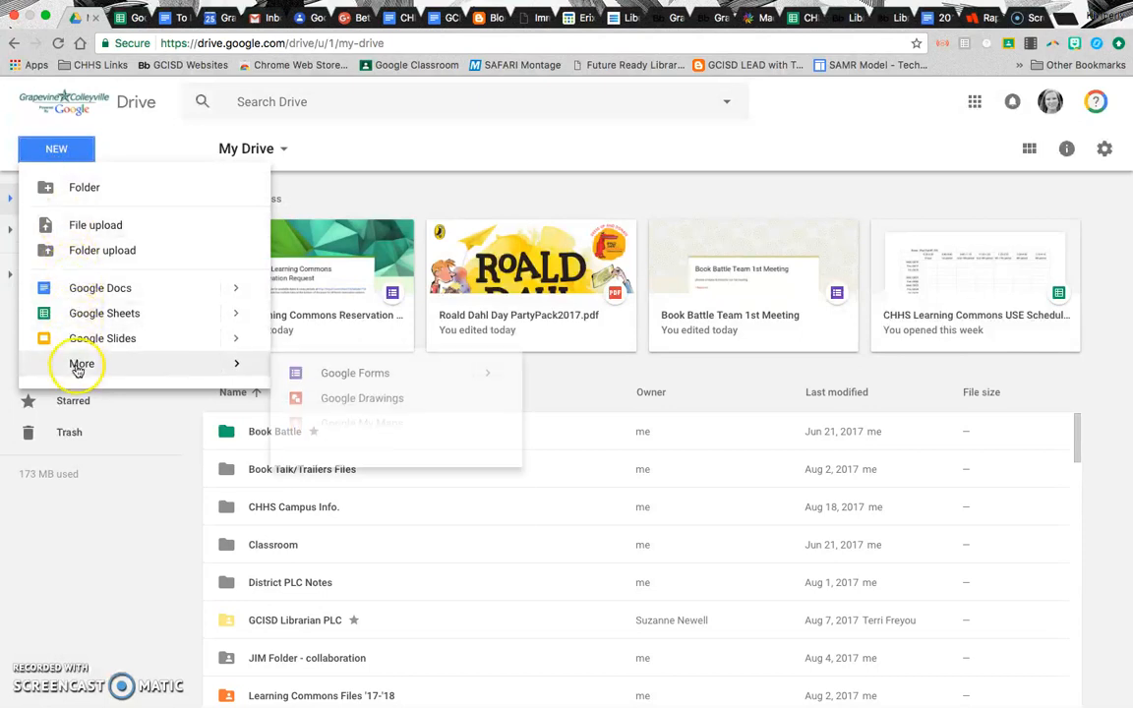
click(363, 379)
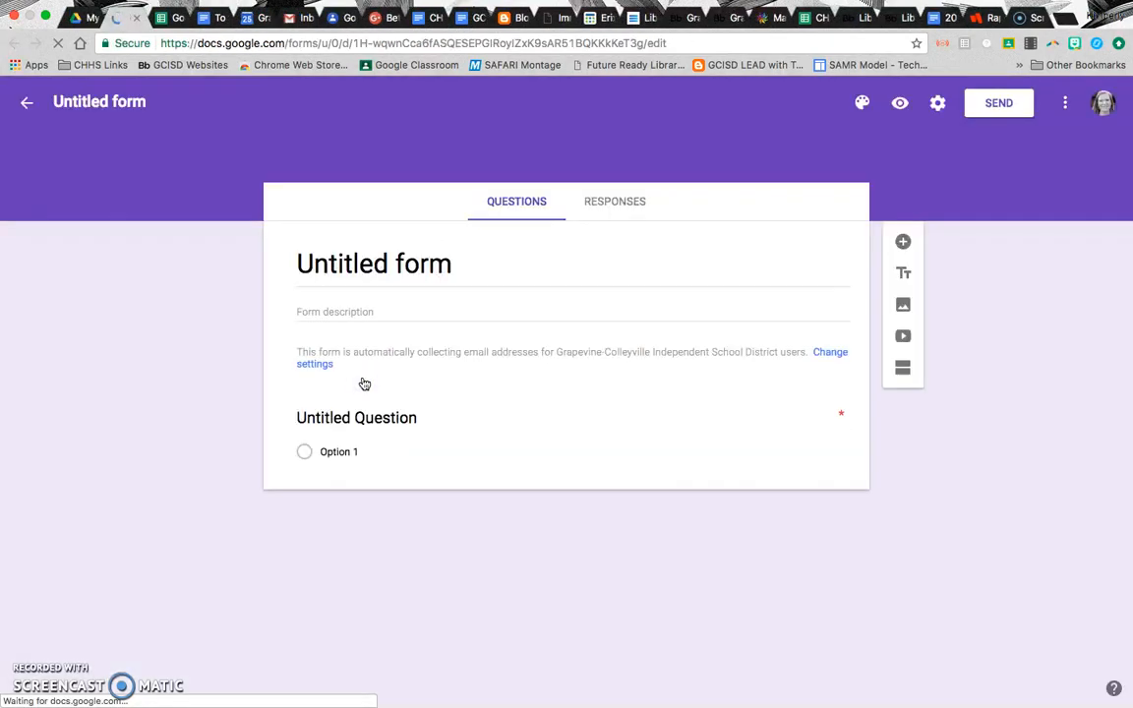
text(Test to g)
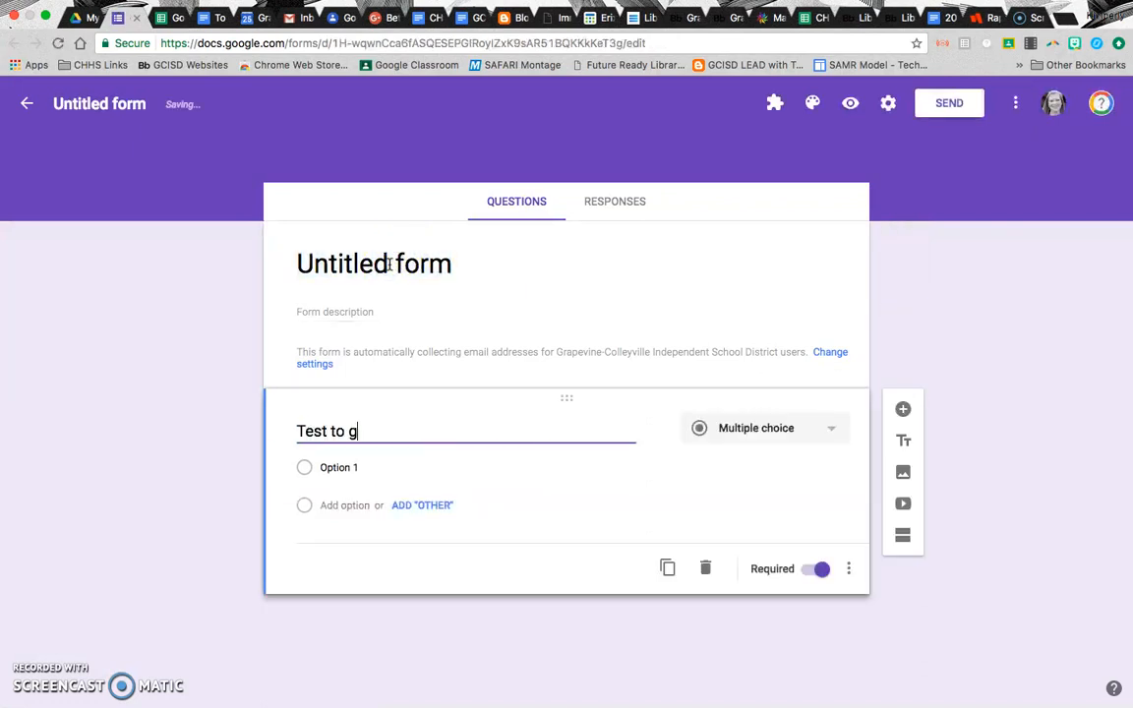
text(et emails)
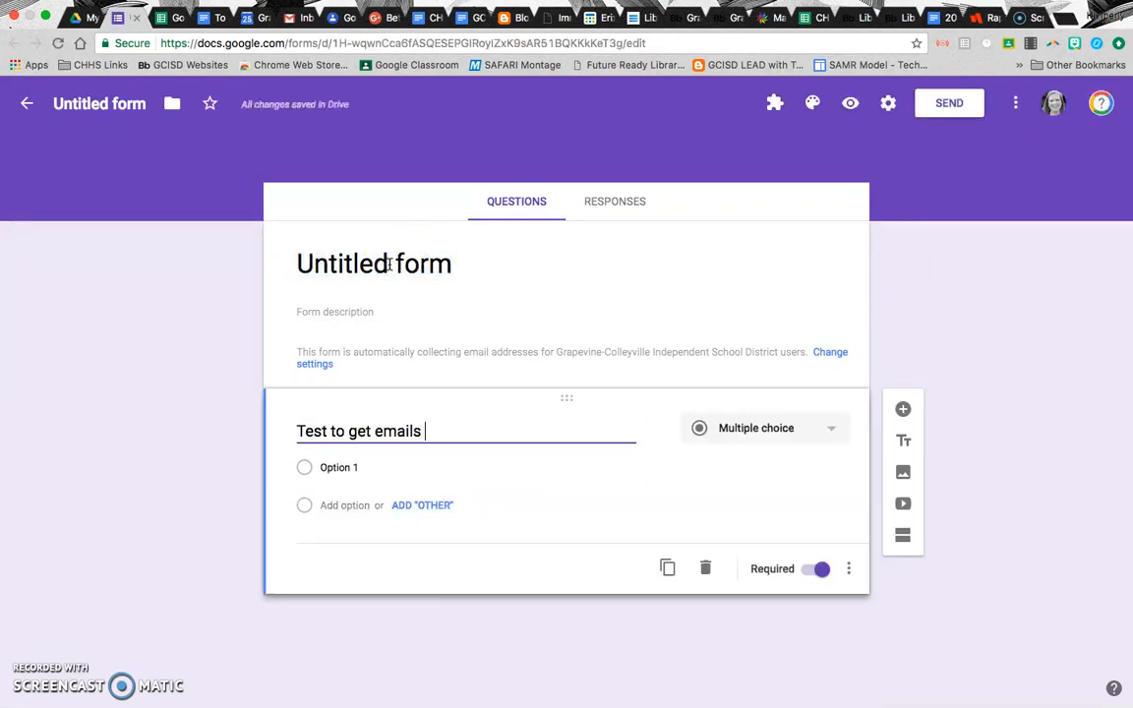
text( for forms)
Add a second question and set the form's title to "test to get emails for forms"
click(902, 410)
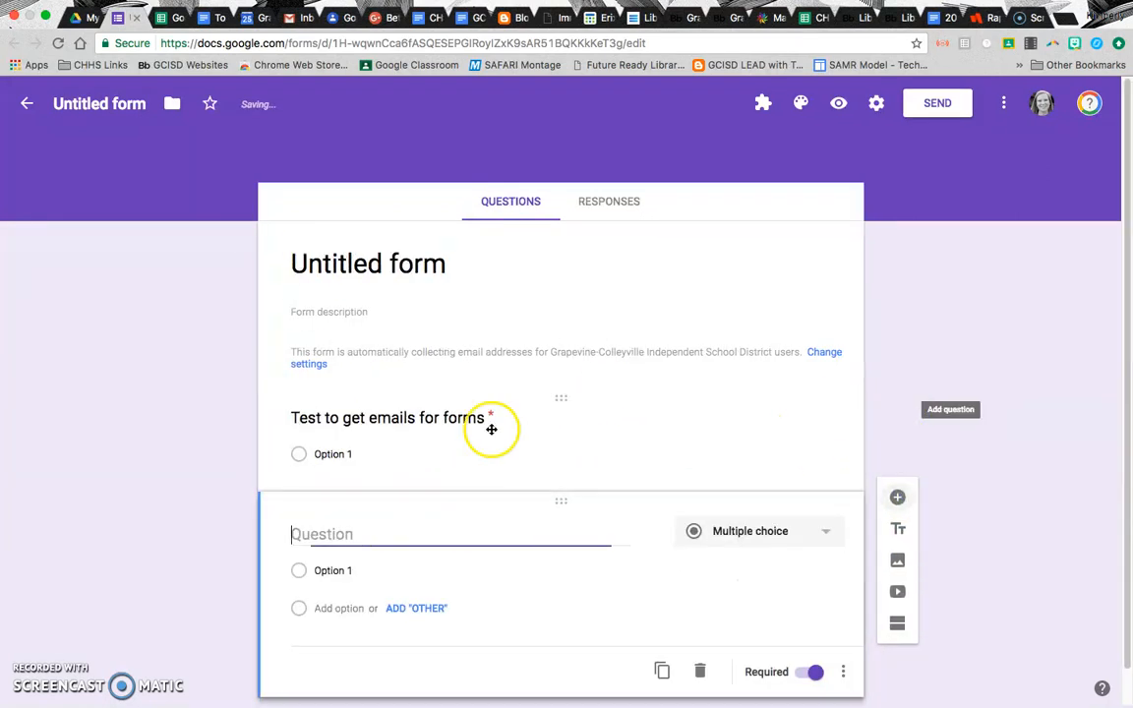
click(364, 262)
text(test to get le)
key(BackSpace)
key(BackSpace)
text(emails for)
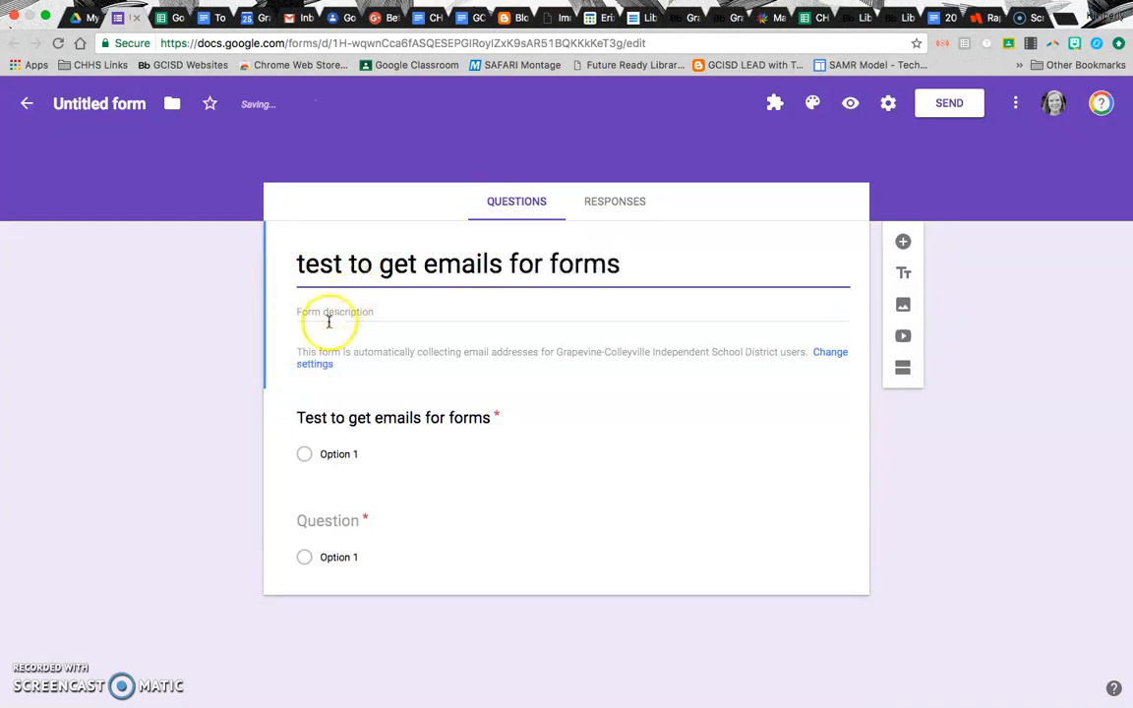
Title the first question "who?" and the second "what?", and name the form file after the form's title
click(347, 418)
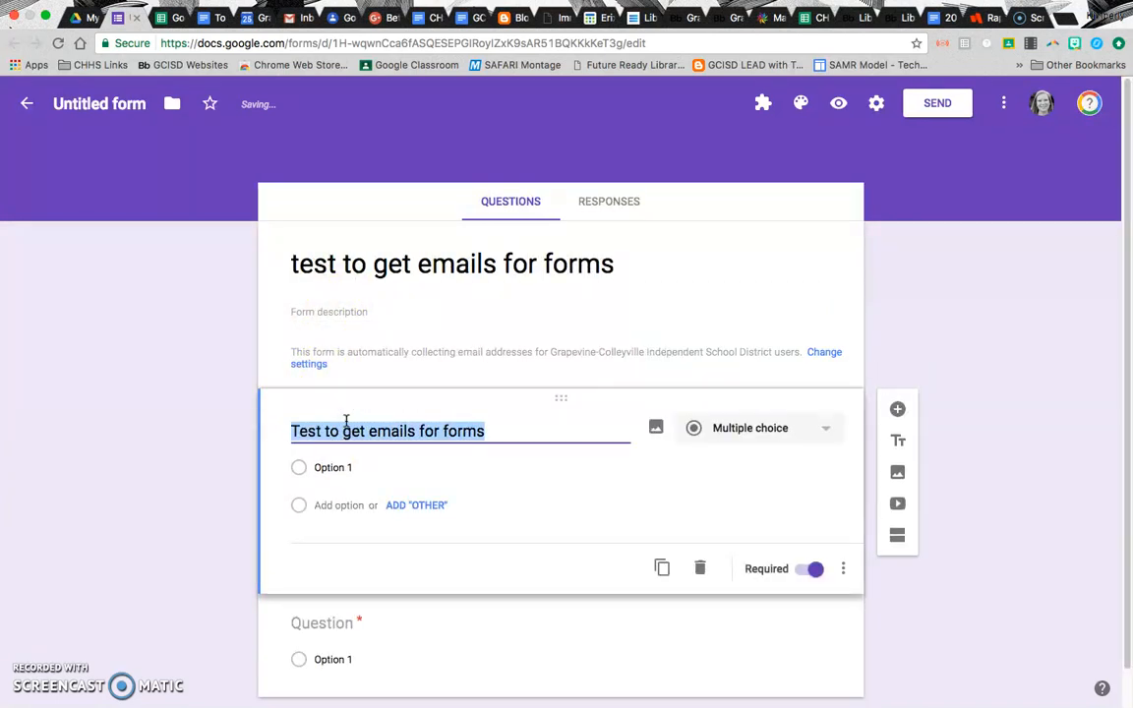
text(who?)
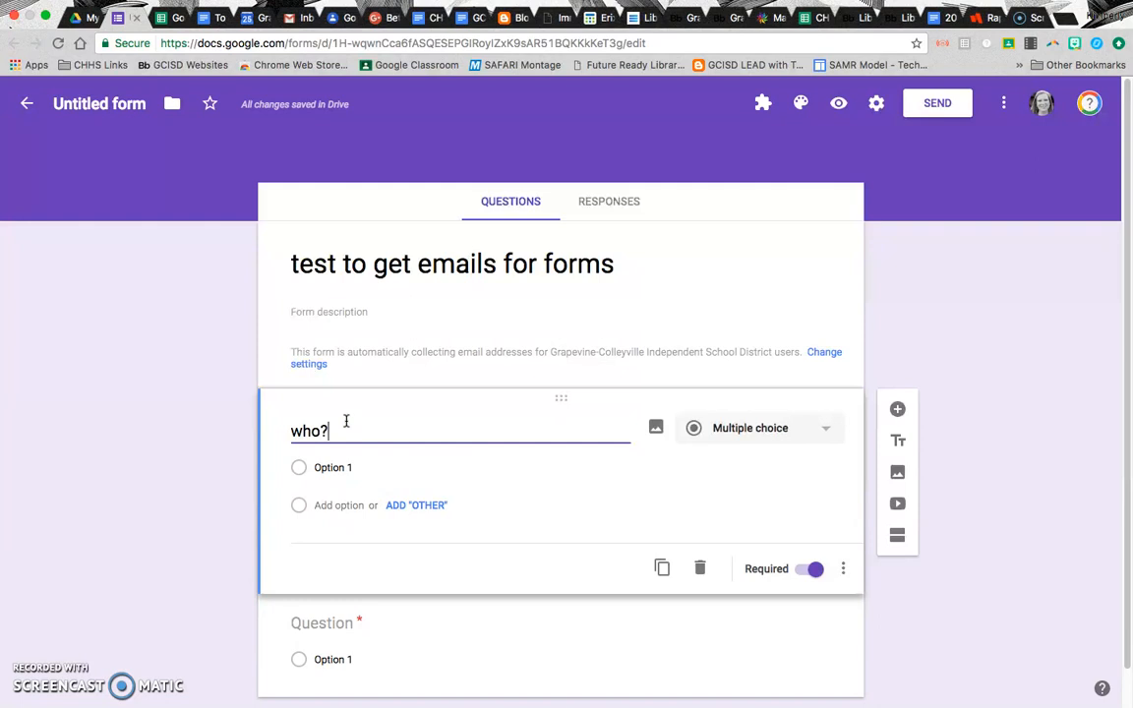
click(328, 622)
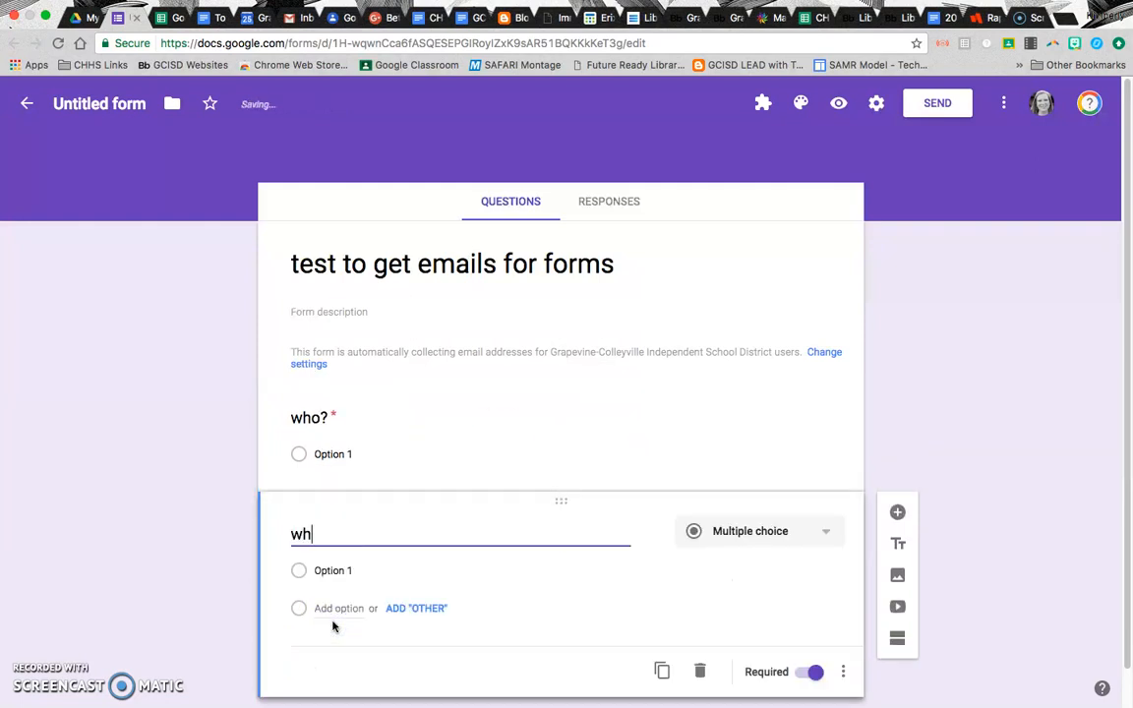
click(973, 477)
click(86, 107)
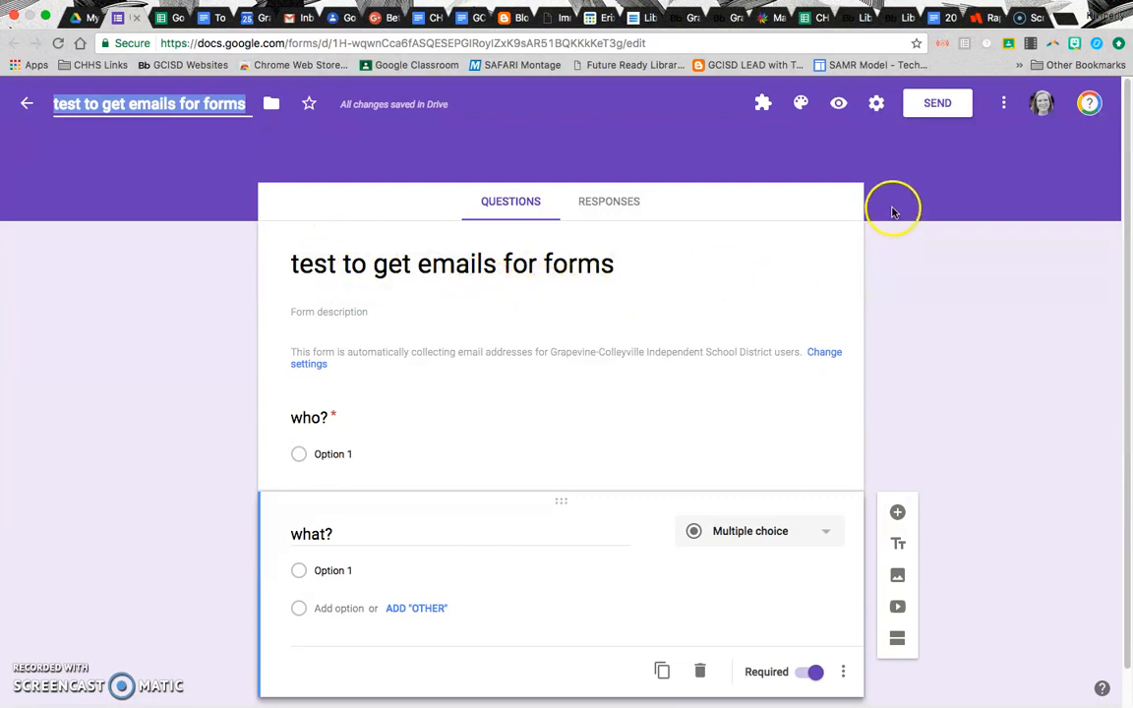
Review the form's send options, including the collaborator sharing settings and the shareable link, without sending or changing anything
click(937, 102)
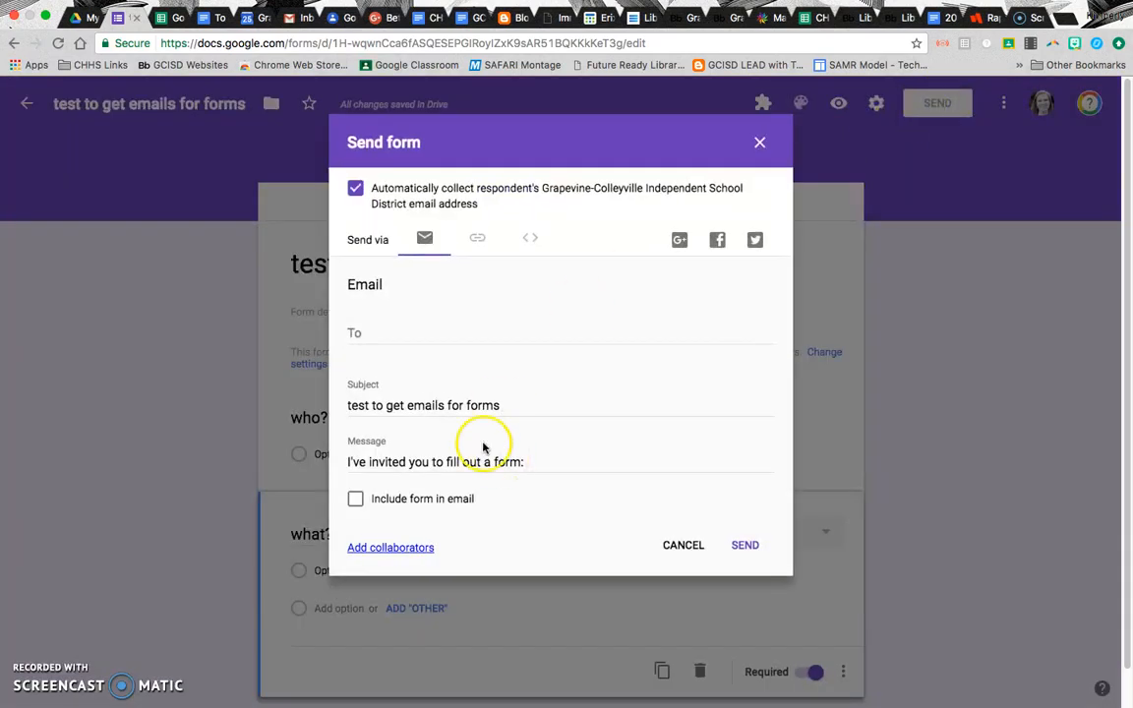
click(392, 550)
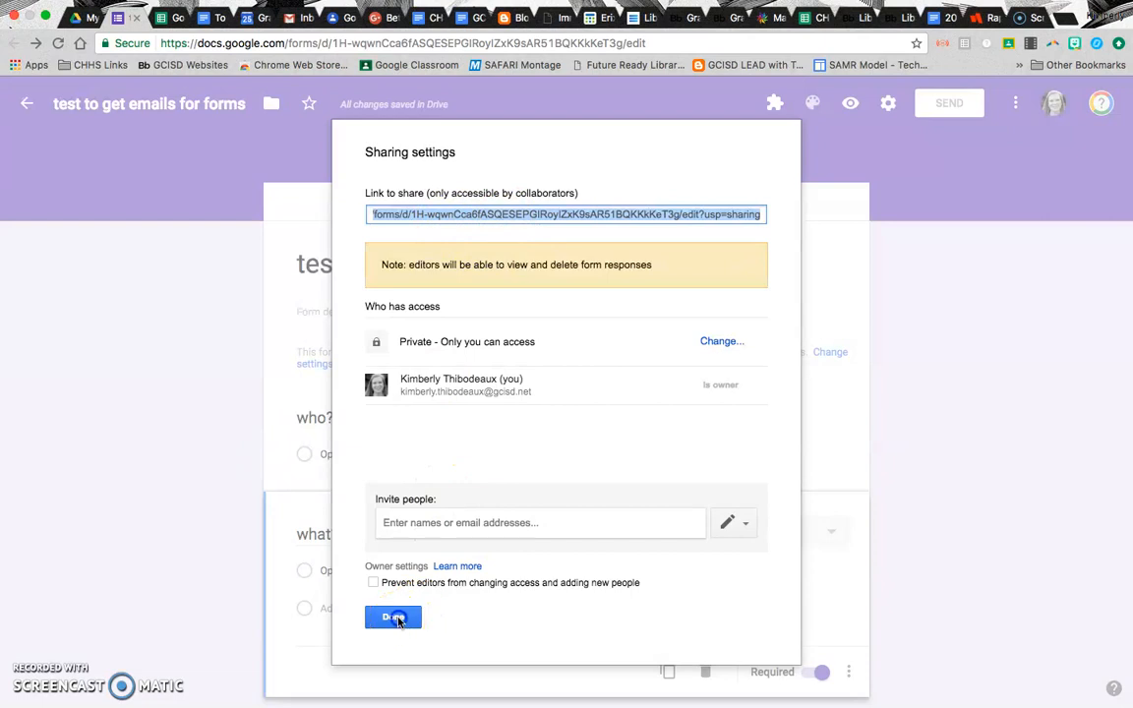
click(394, 618)
click(939, 104)
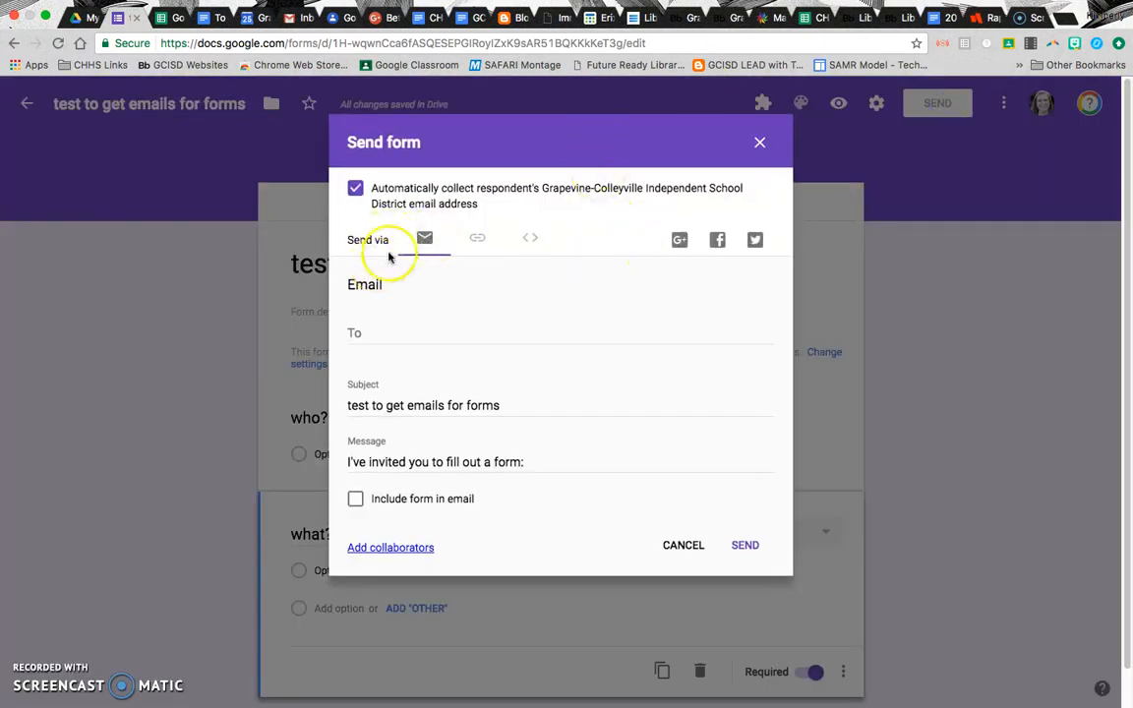
click(477, 238)
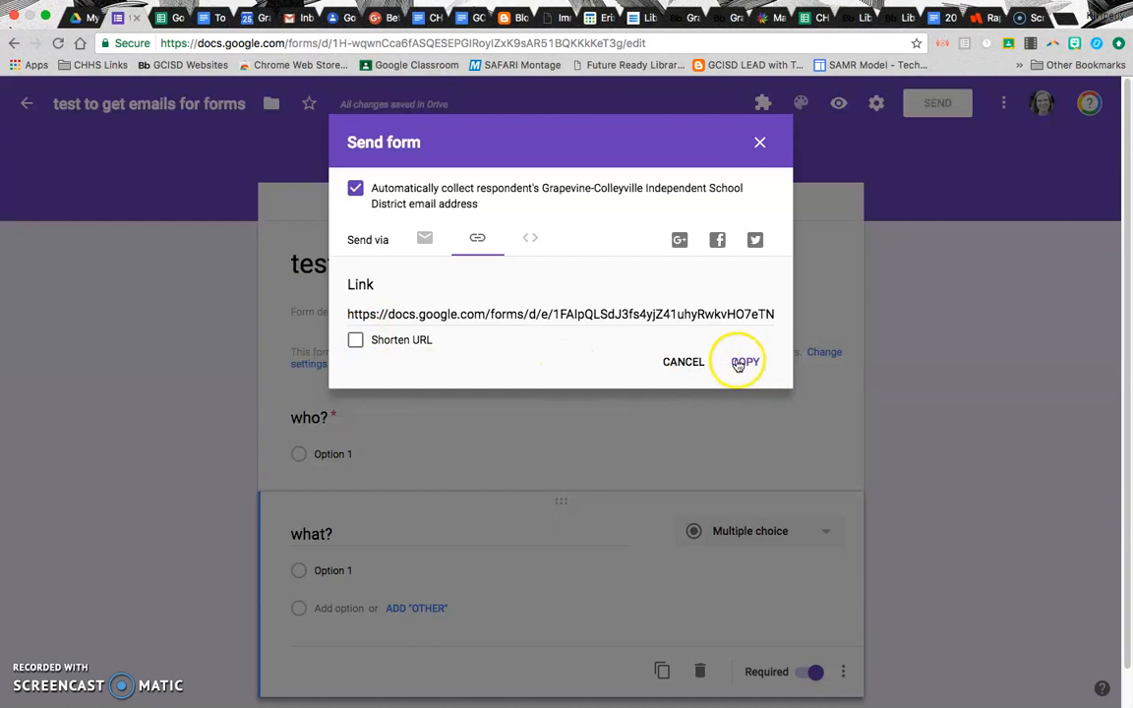
click(681, 361)
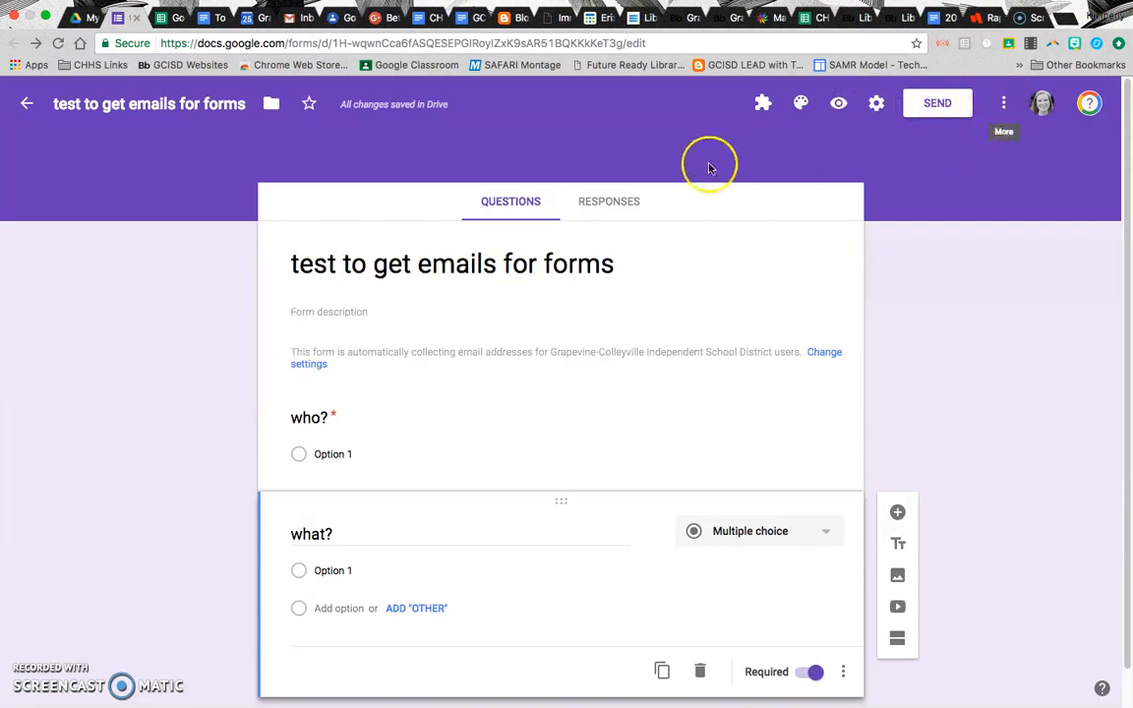
Send the form's responses to a new spreadsheet named "test to get emails for forms (Responses)"
click(603, 205)
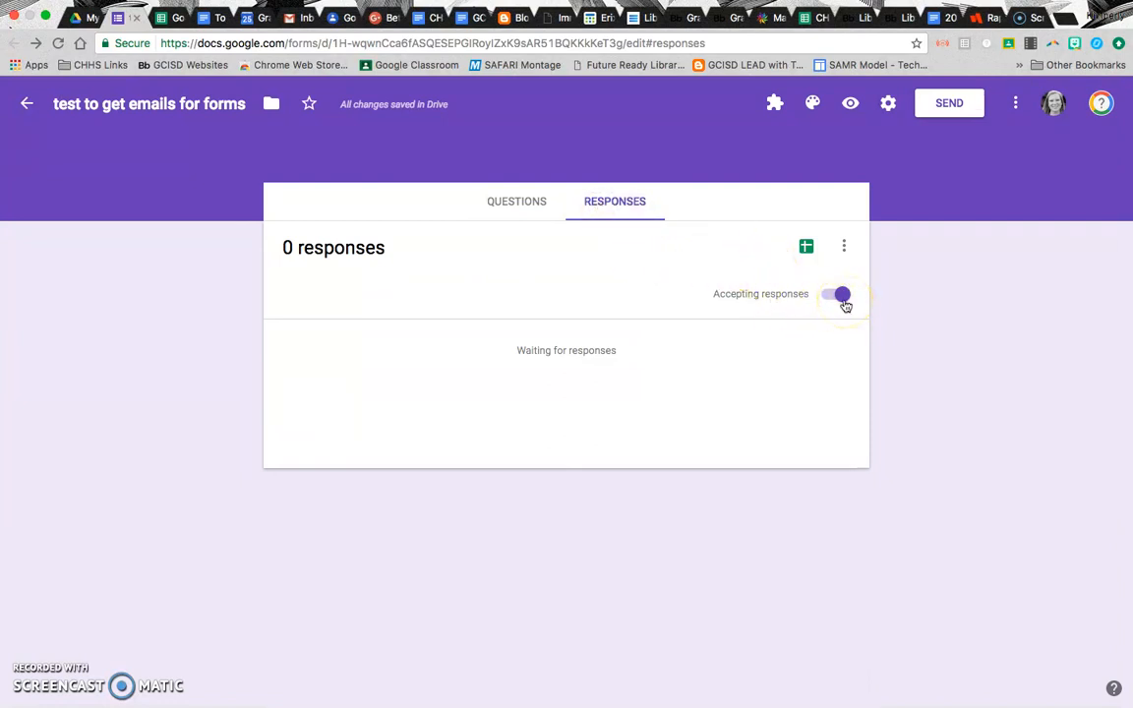
click(806, 247)
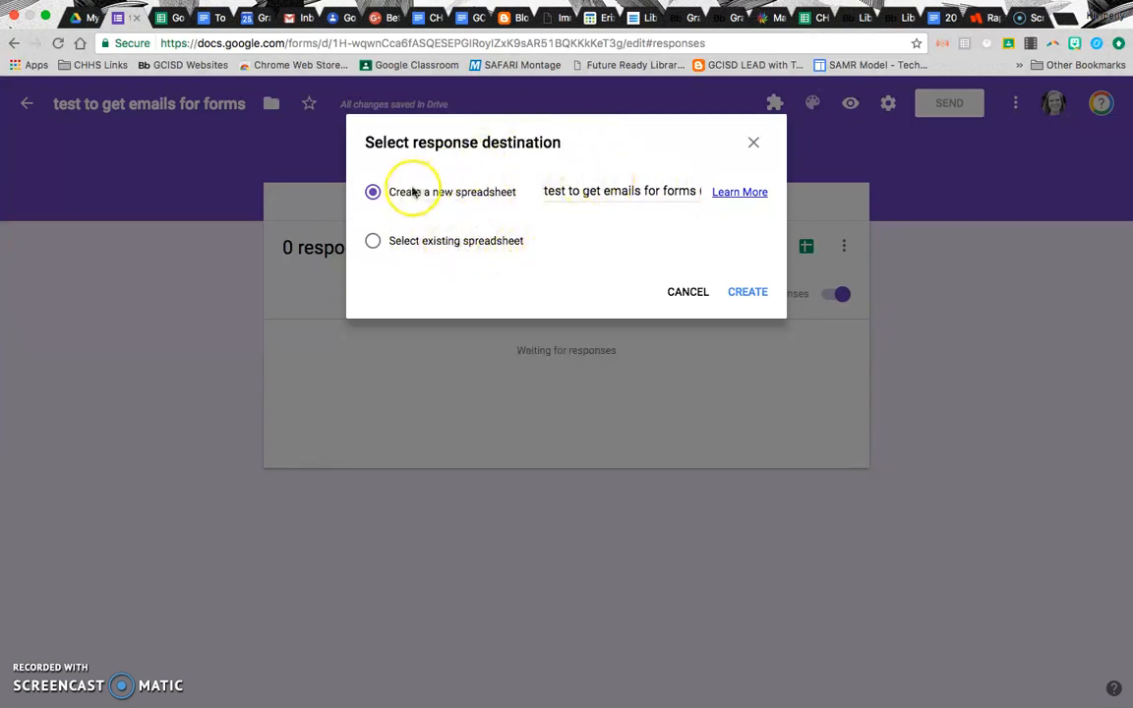
click(661, 196)
key(Right)
key(Right)
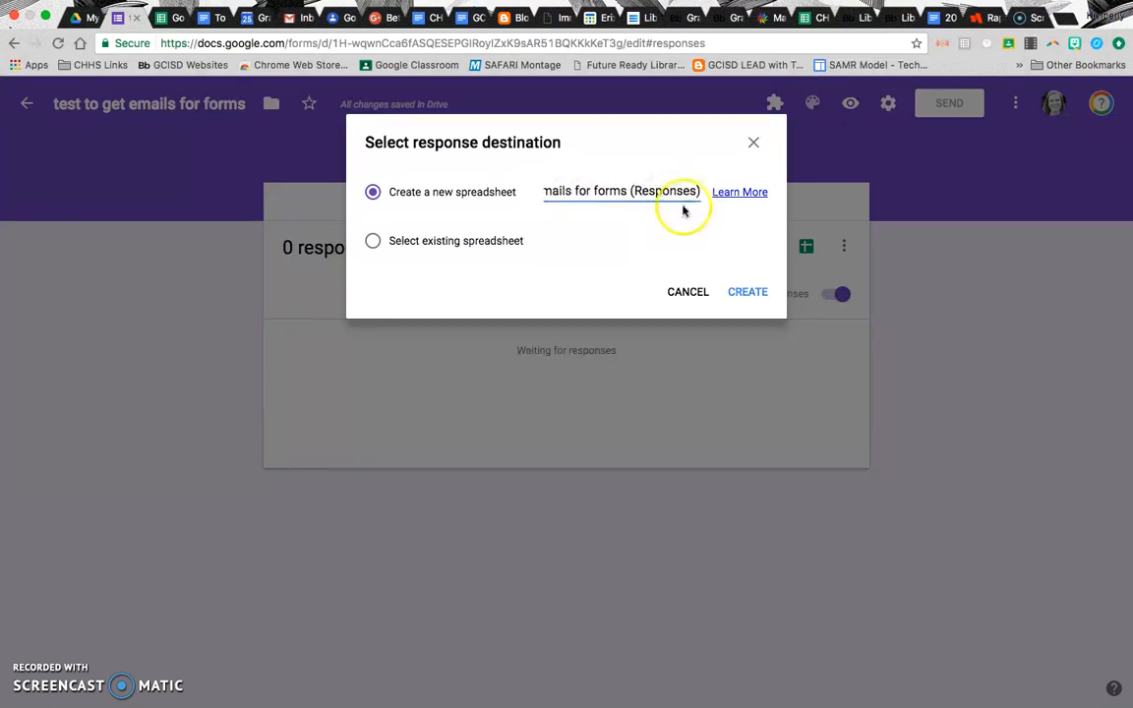
click(737, 292)
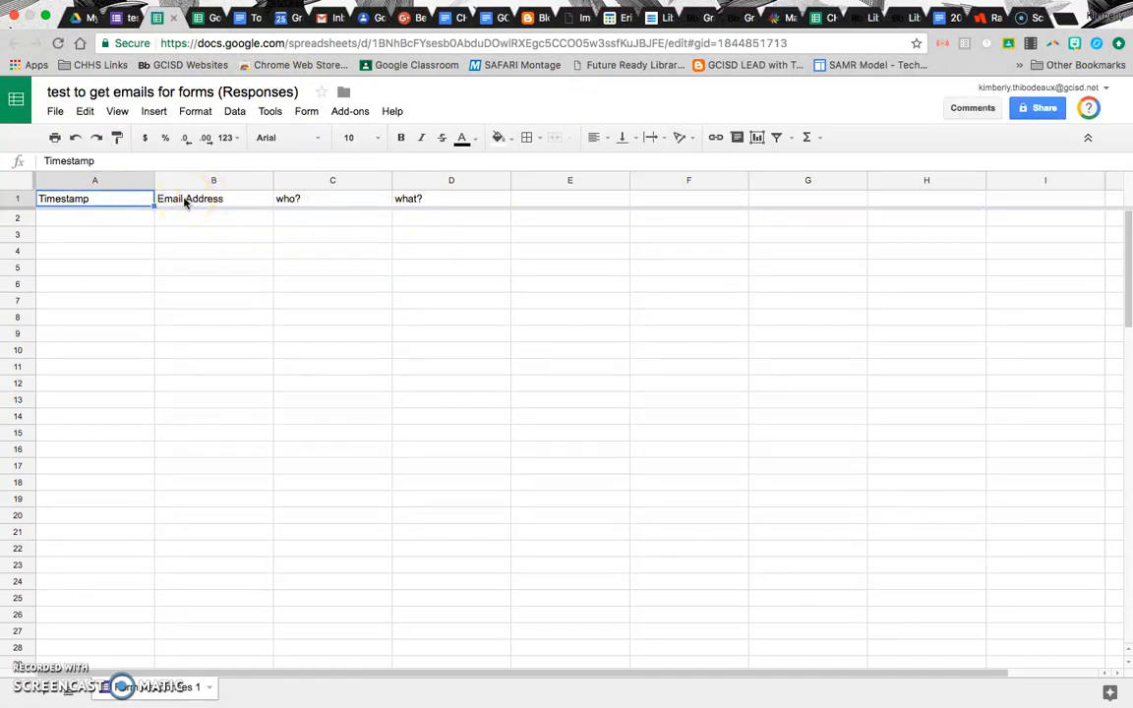
Return to the form and save default preferences with email collection, required questions and a default quiz point value of 0
click(120, 17)
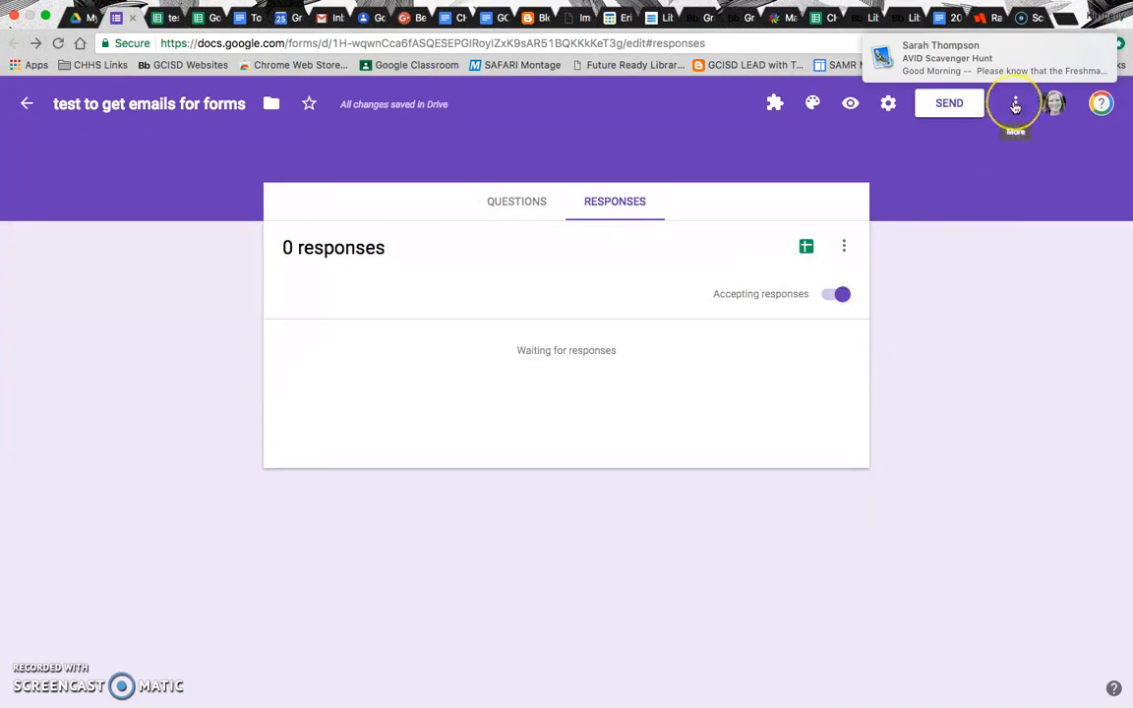
click(1015, 104)
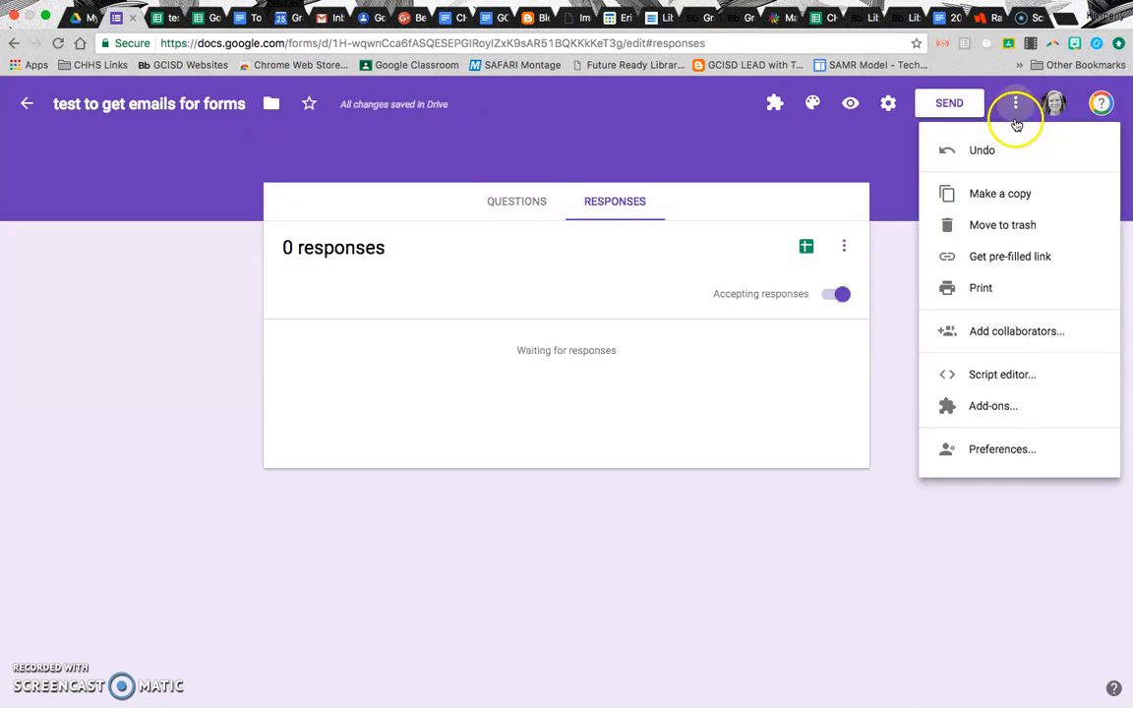
click(986, 451)
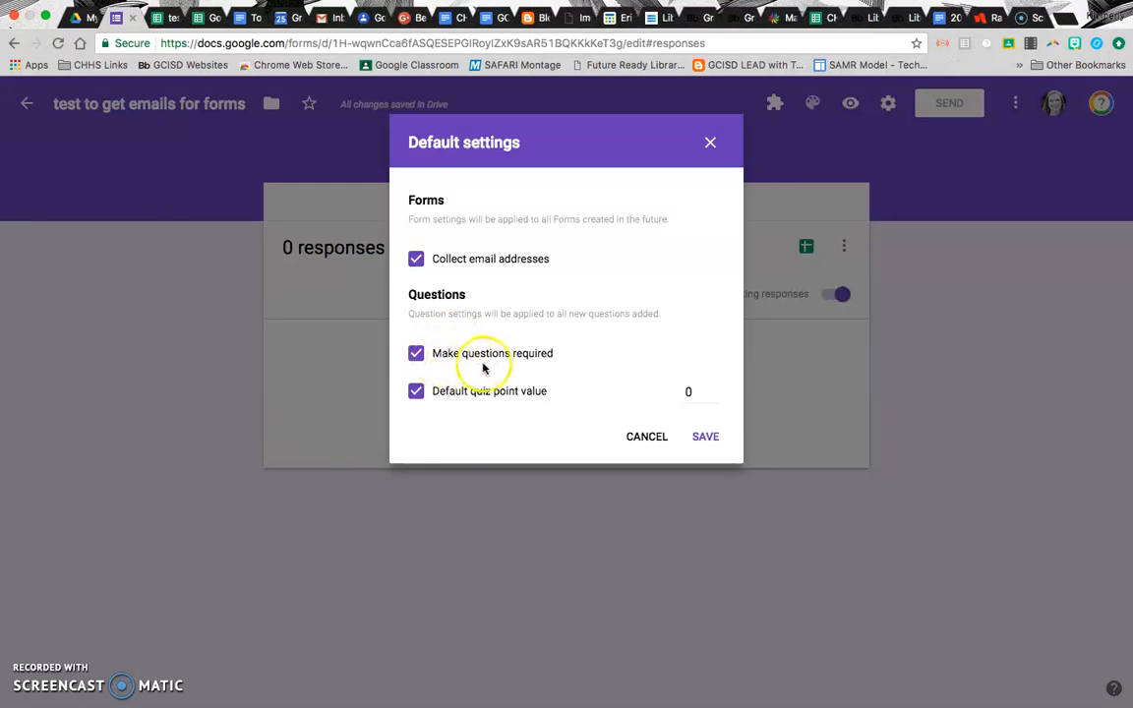
click(706, 438)
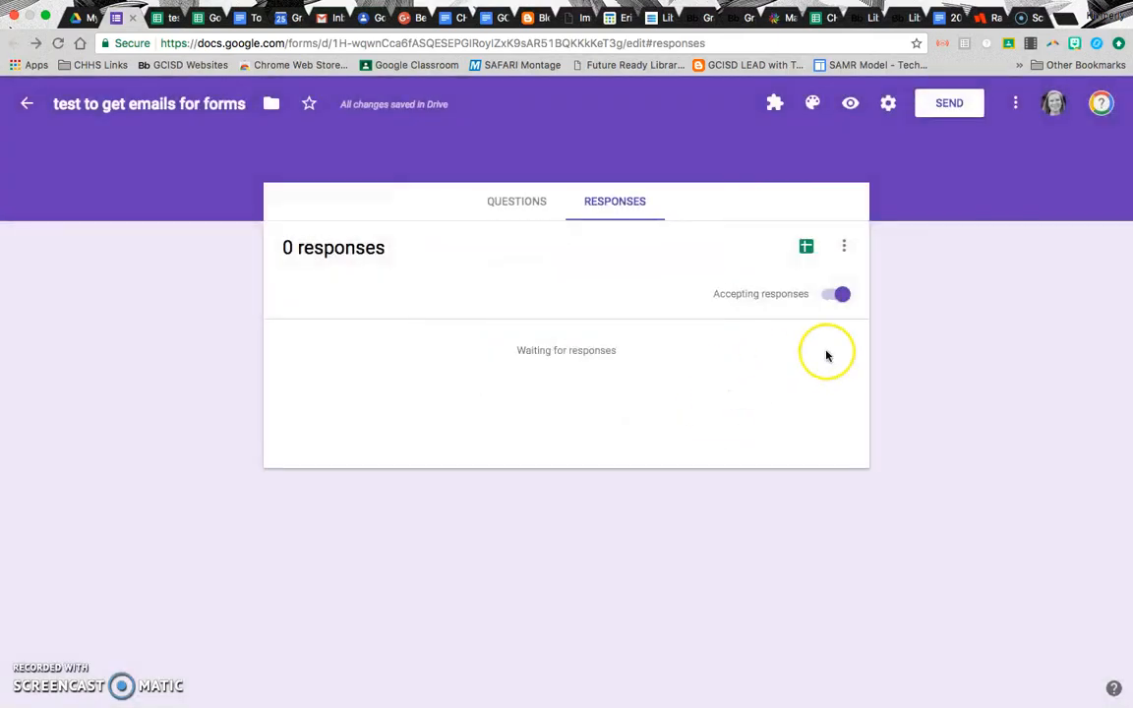
Enable email notifications for new responses to the form, and check that the option is on
click(846, 252)
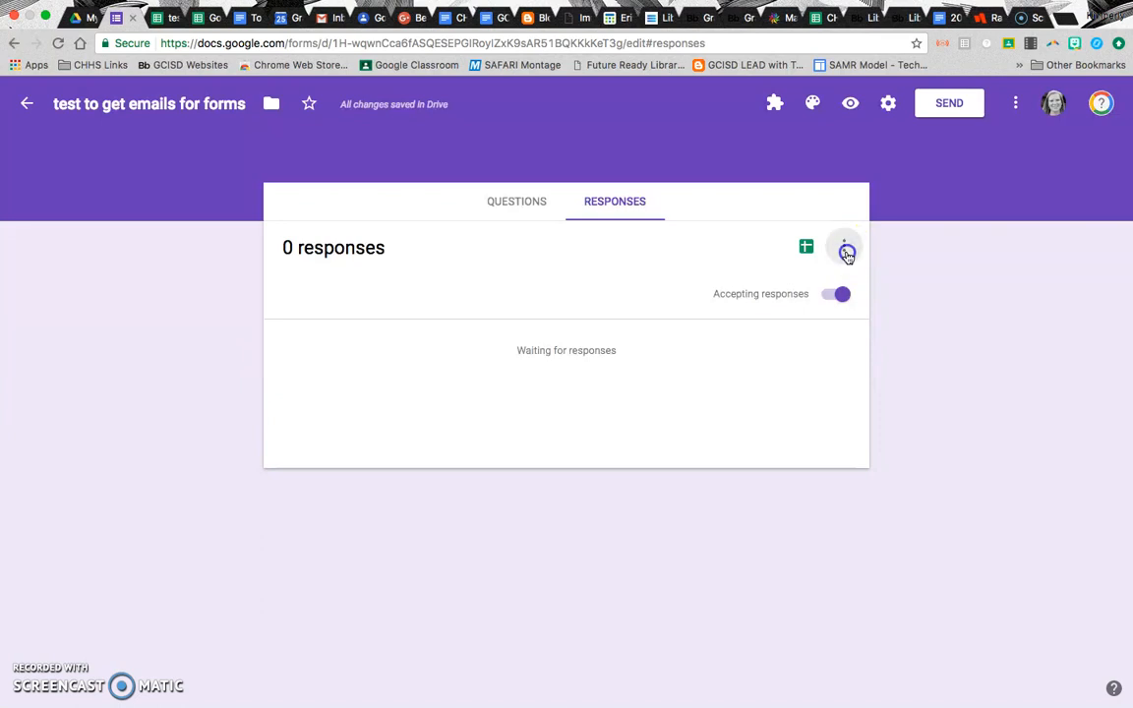
click(941, 336)
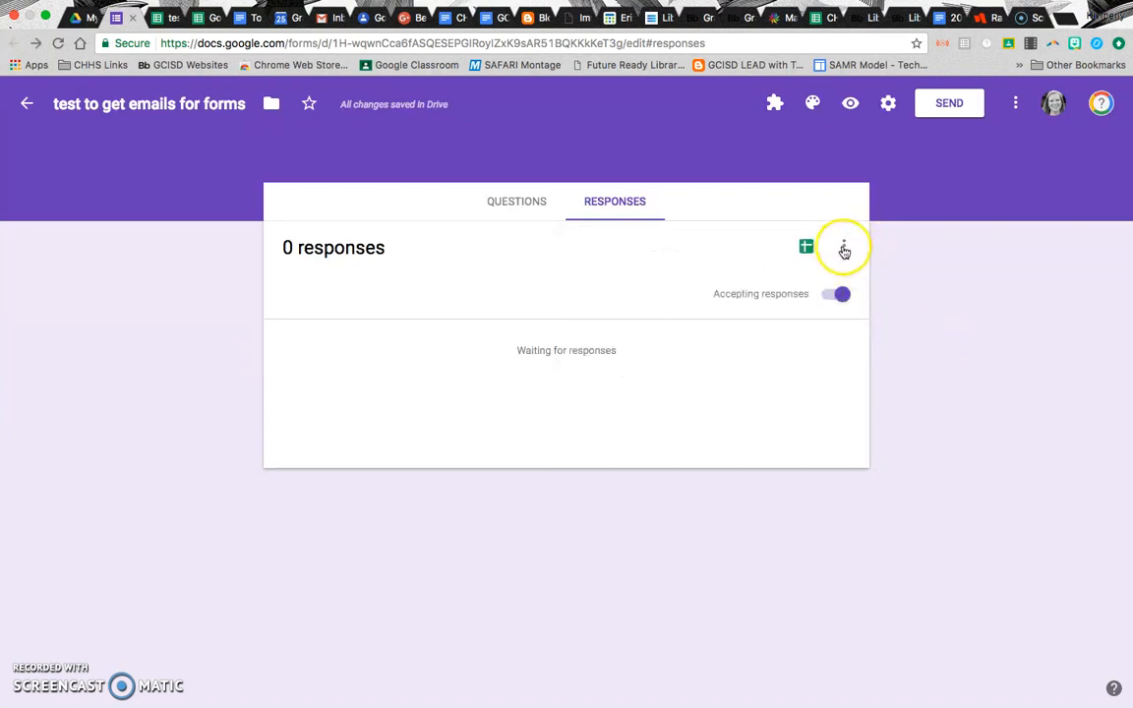
key(super+r)
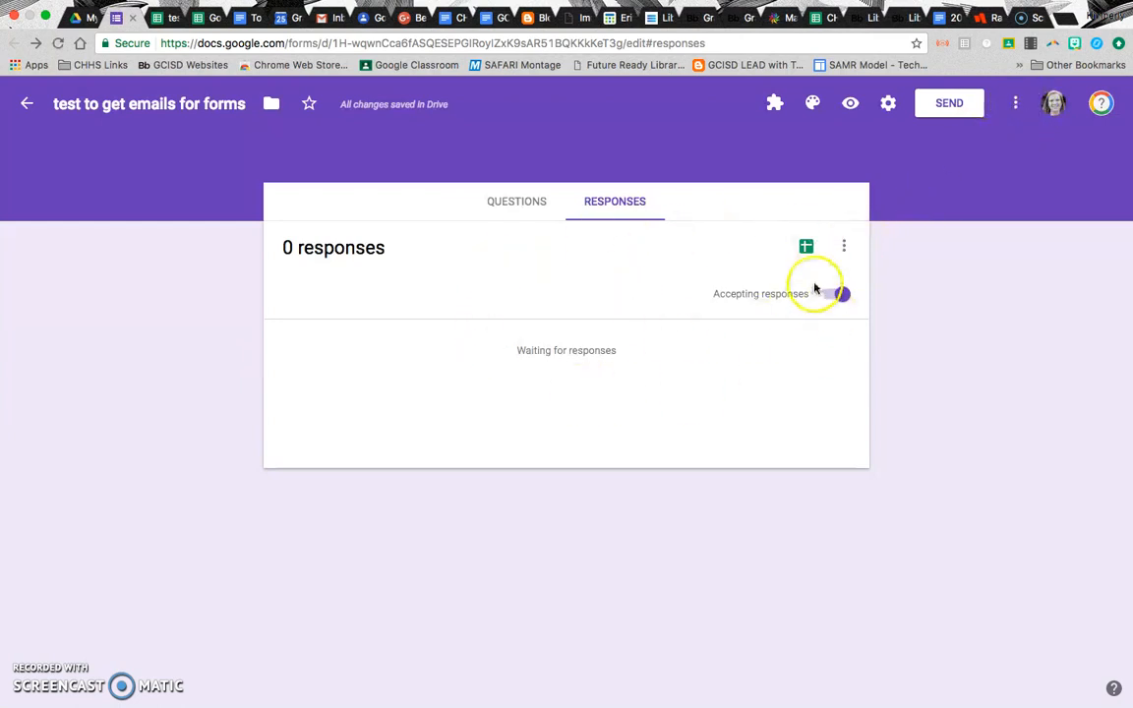
click(845, 246)
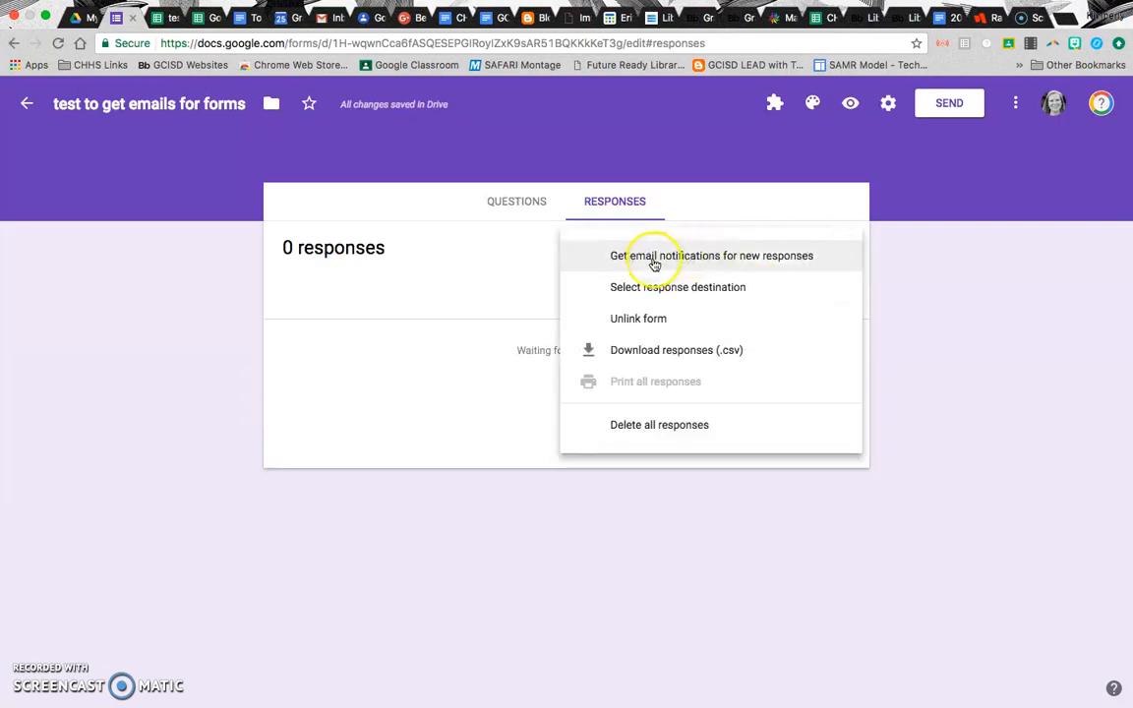
click(654, 263)
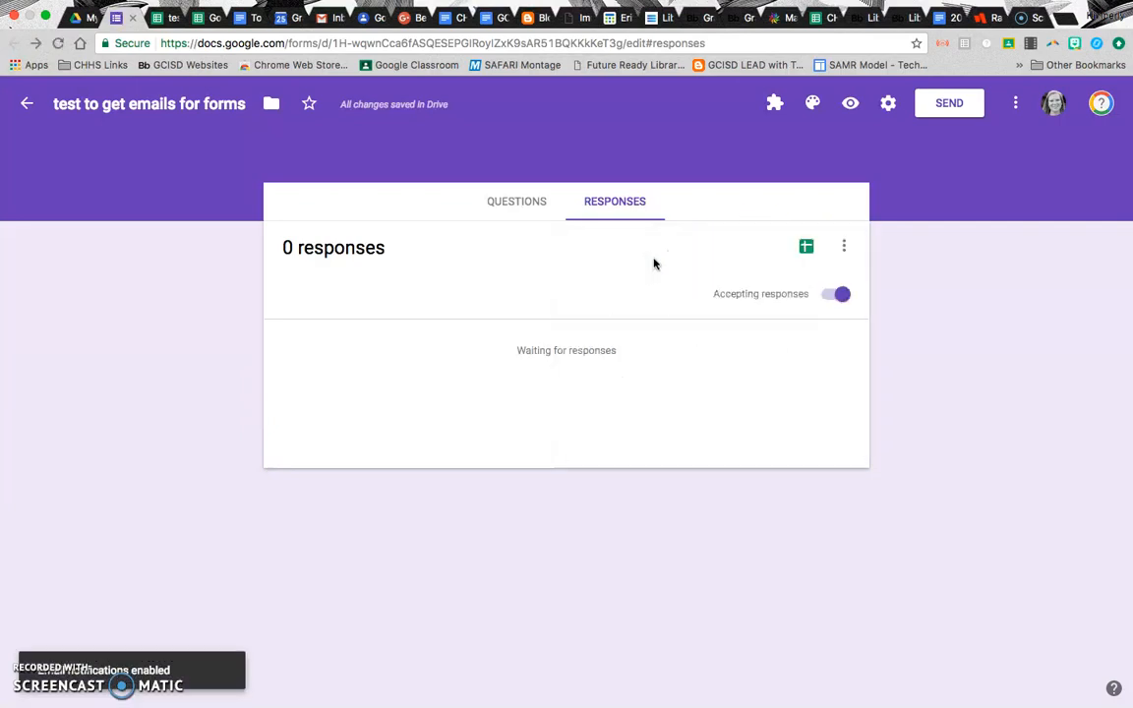
click(842, 246)
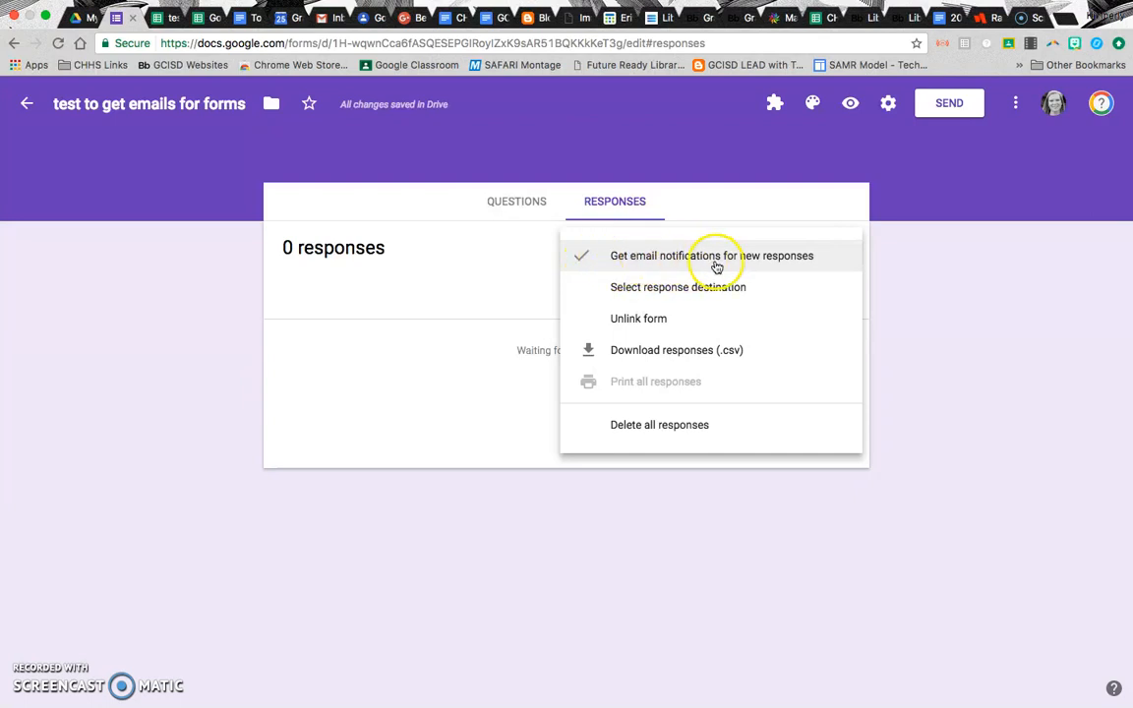
In the linked response spreadsheet, save a notification rule that emails right away when a user submits a form
click(871, 311)
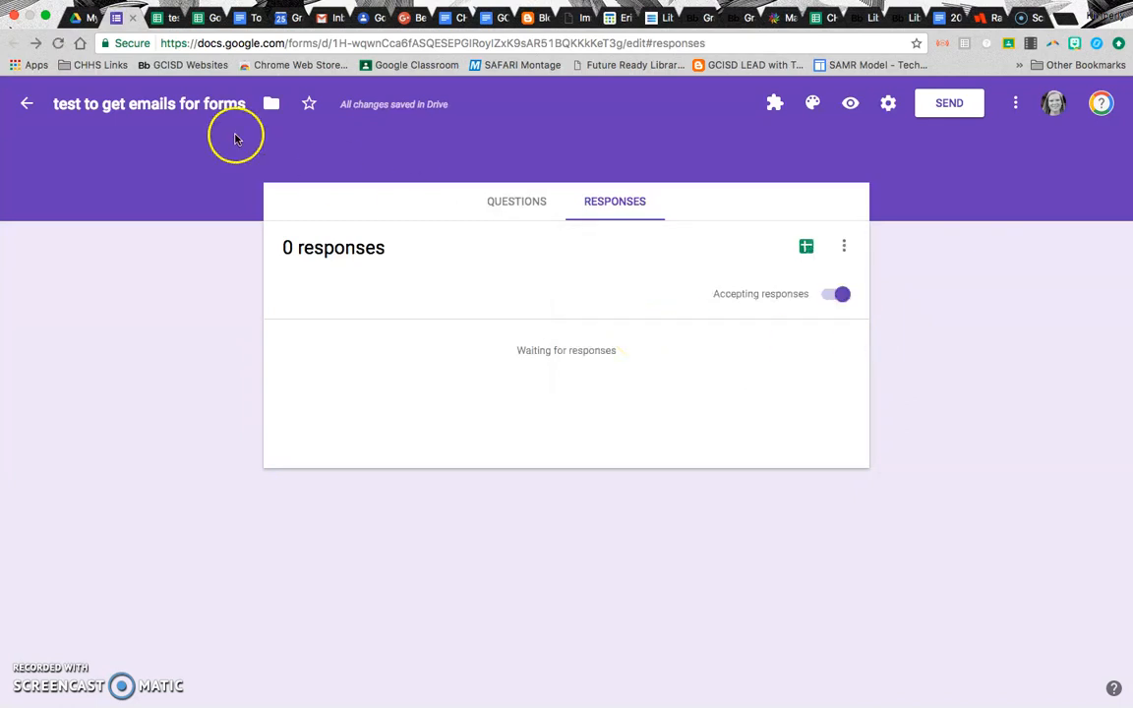
click(159, 20)
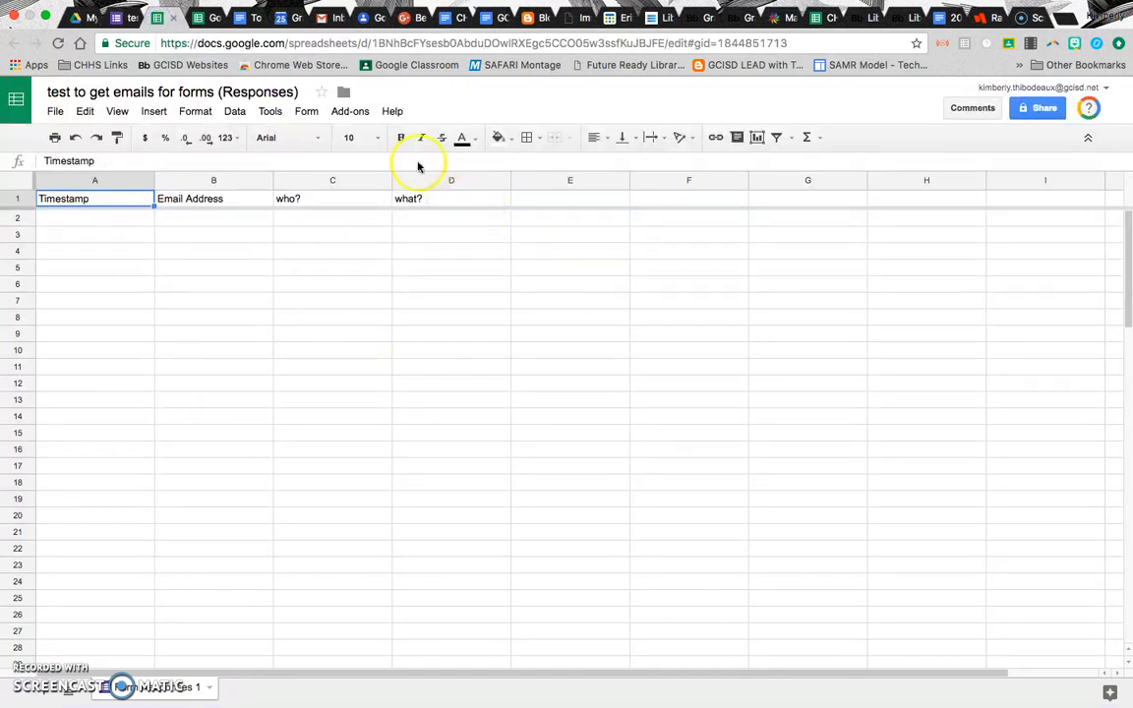
click(269, 113)
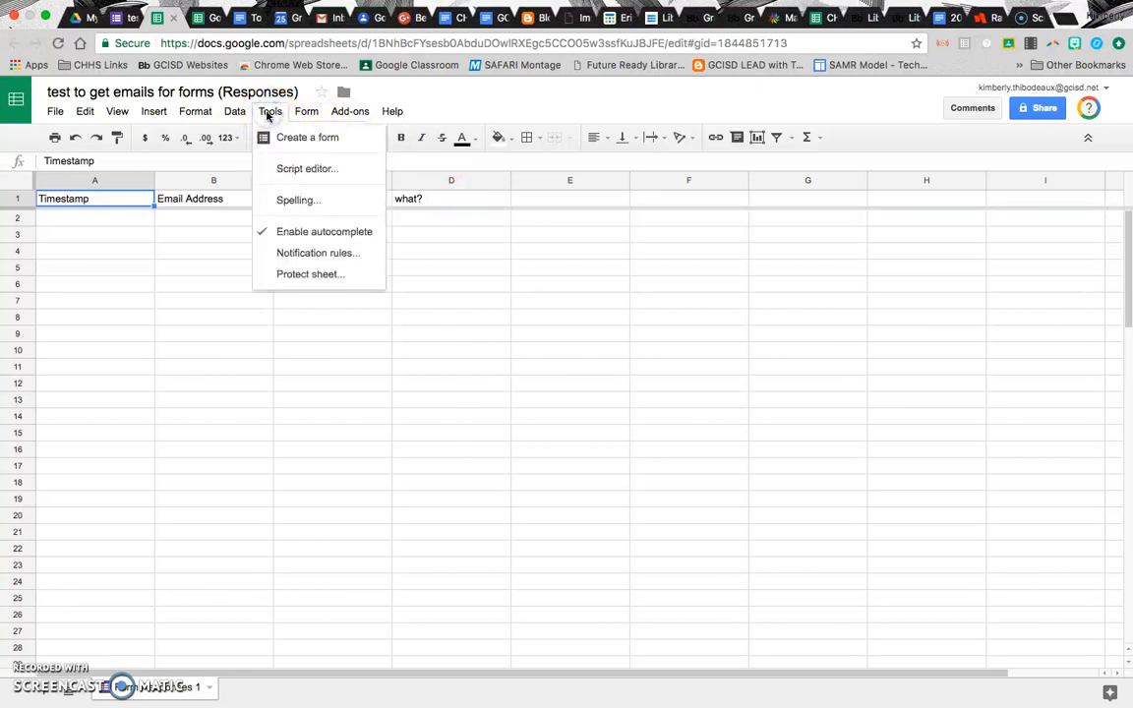
click(298, 254)
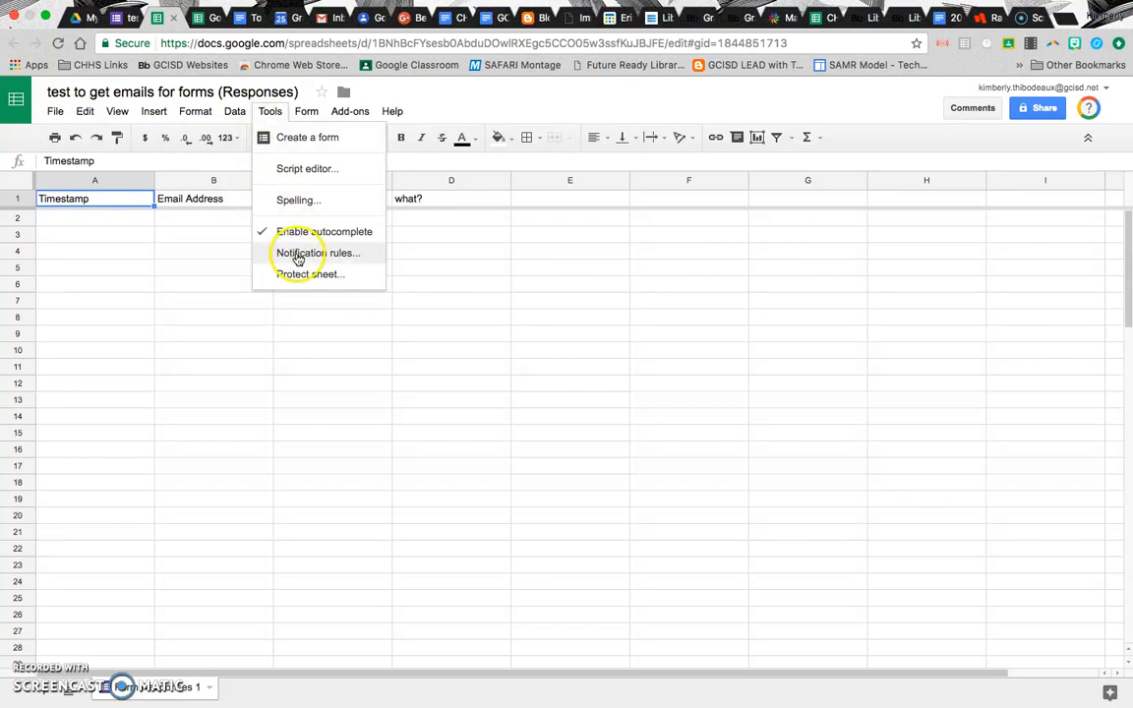
click(299, 254)
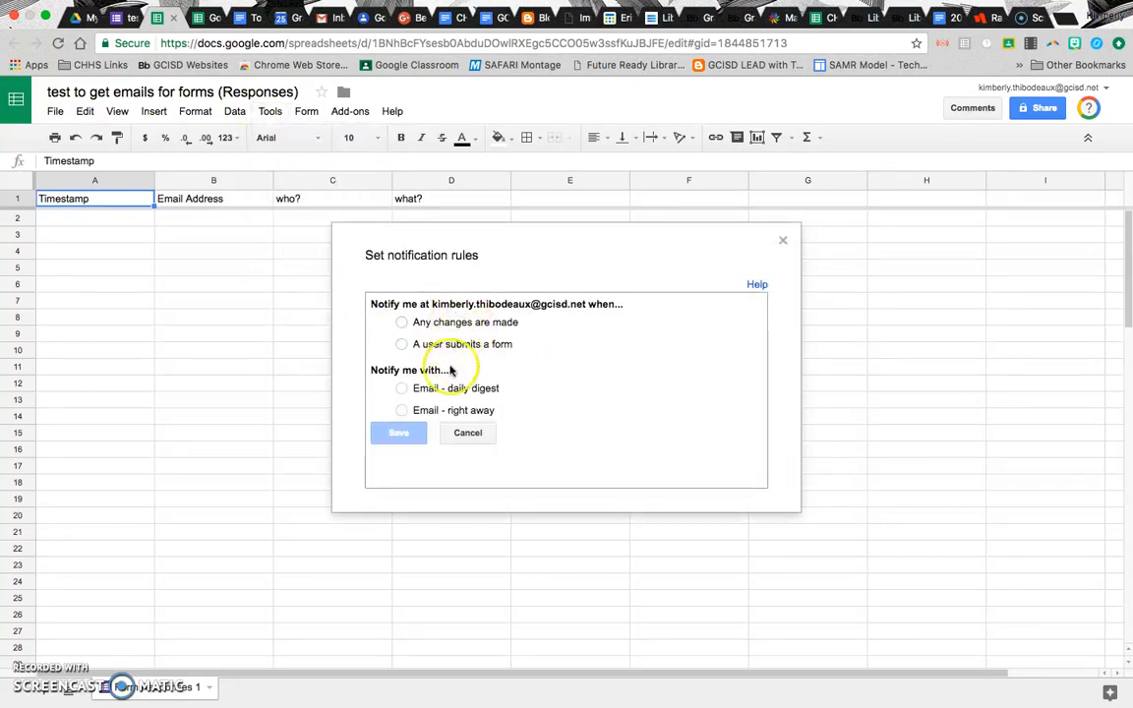
click(401, 347)
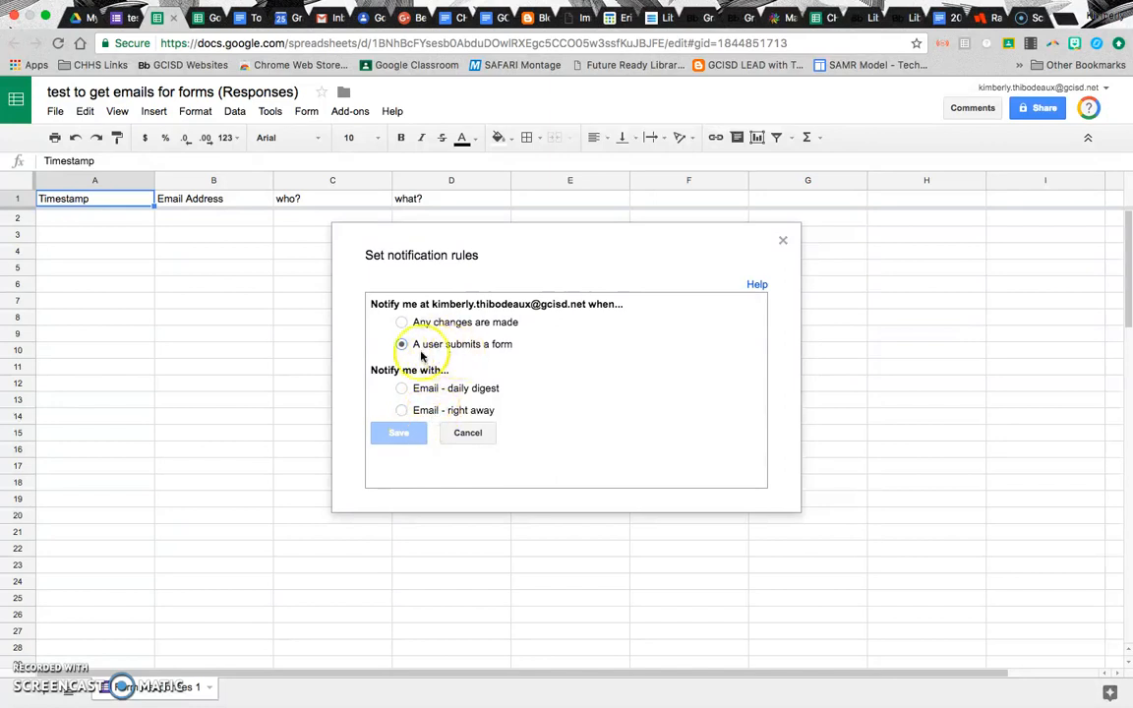
click(402, 411)
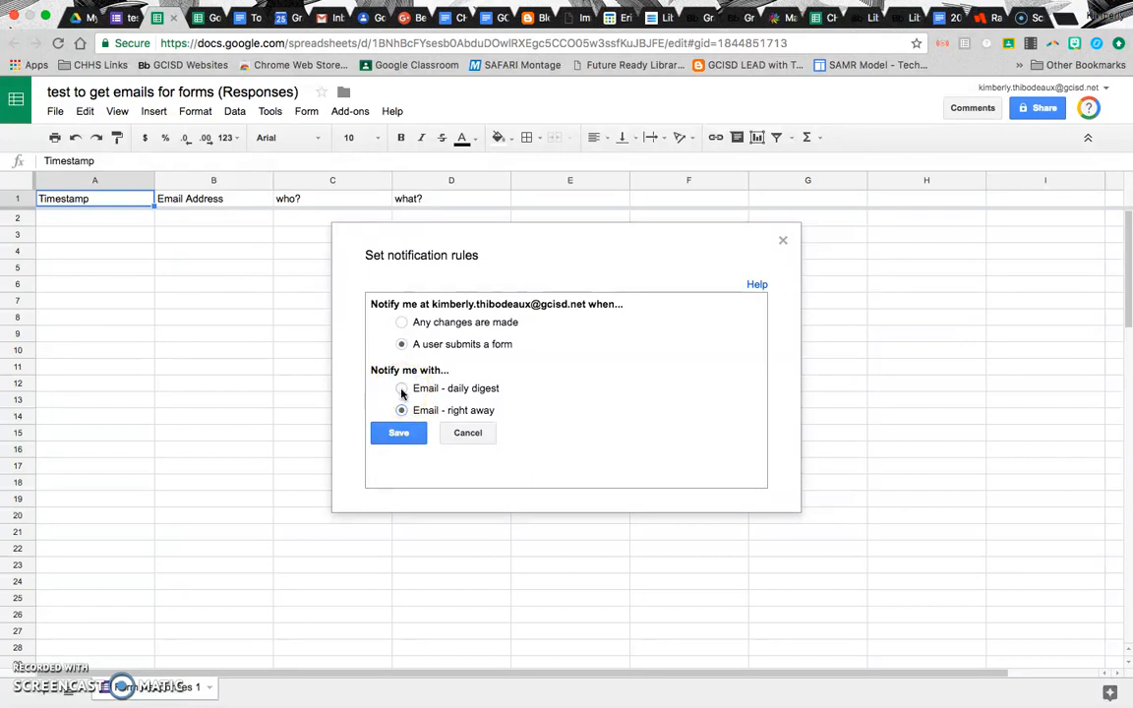
click(402, 410)
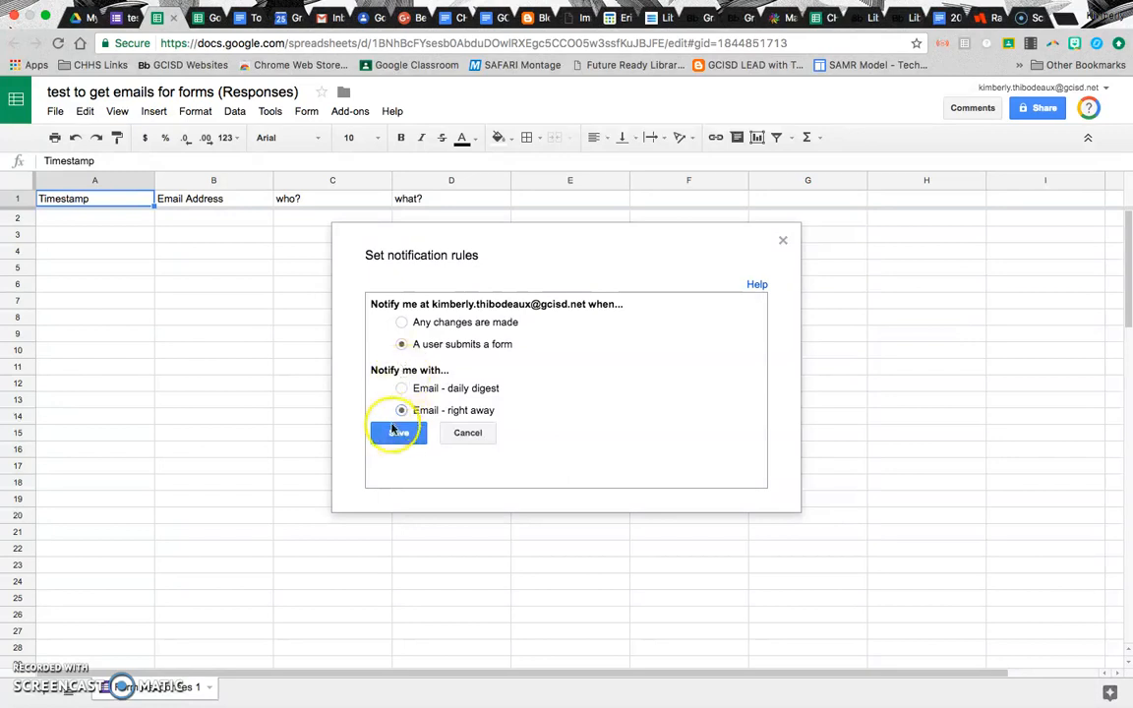
click(399, 435)
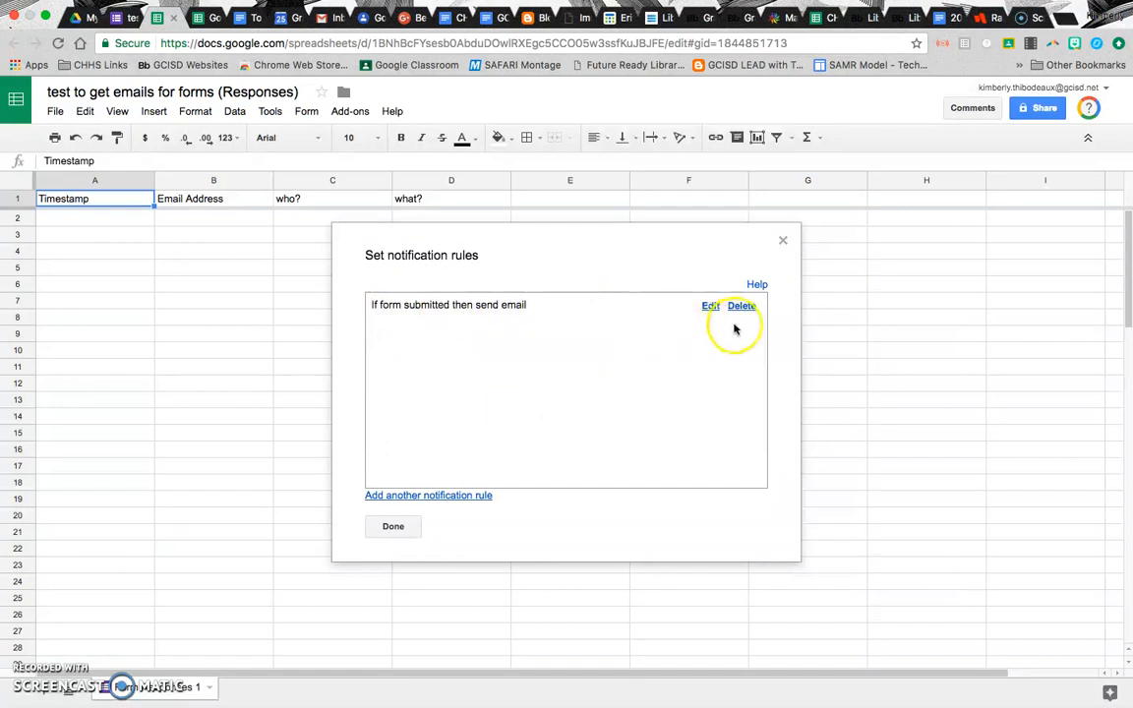
Add a second notification rule that emails right away when any changes are made, and finish the rule setup
click(429, 495)
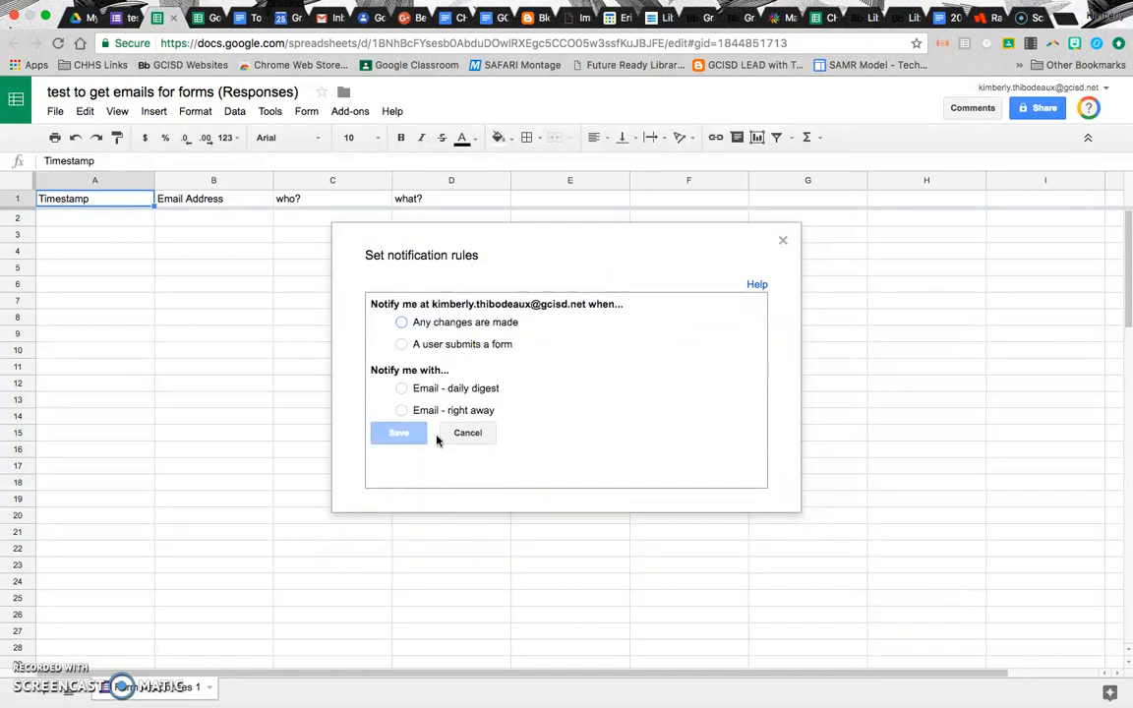
click(401, 324)
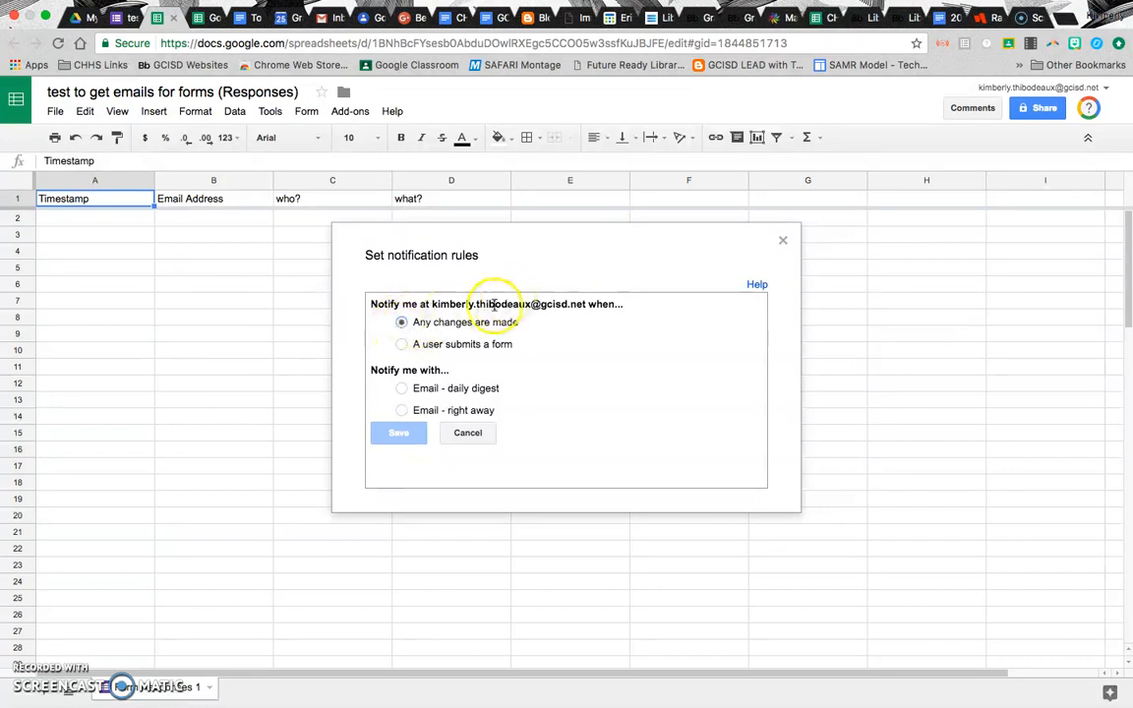
click(402, 411)
click(413, 435)
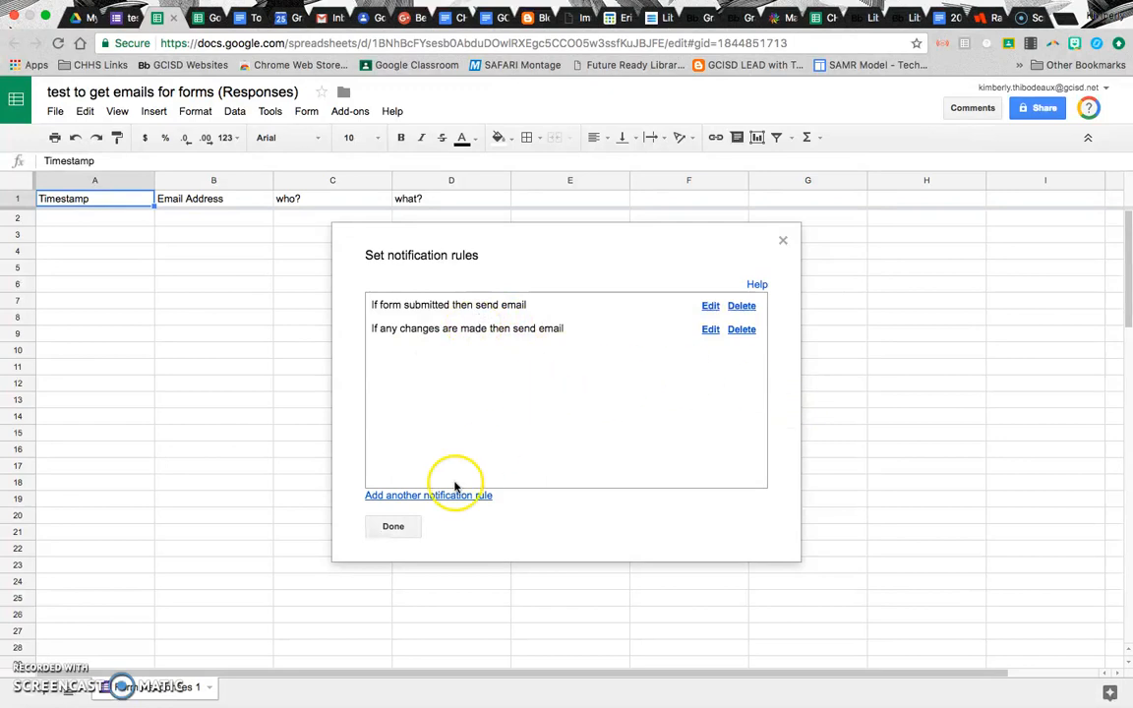
click(393, 528)
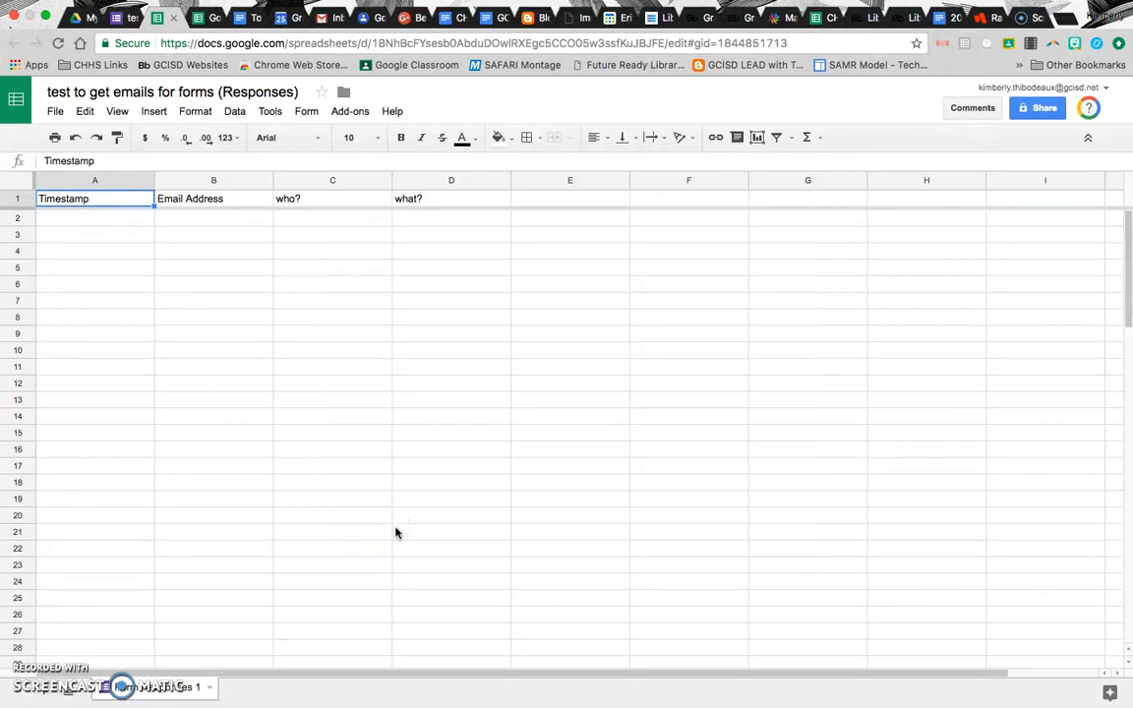
Return to the form and review its email, link and embed send options without sending it
click(113, 31)
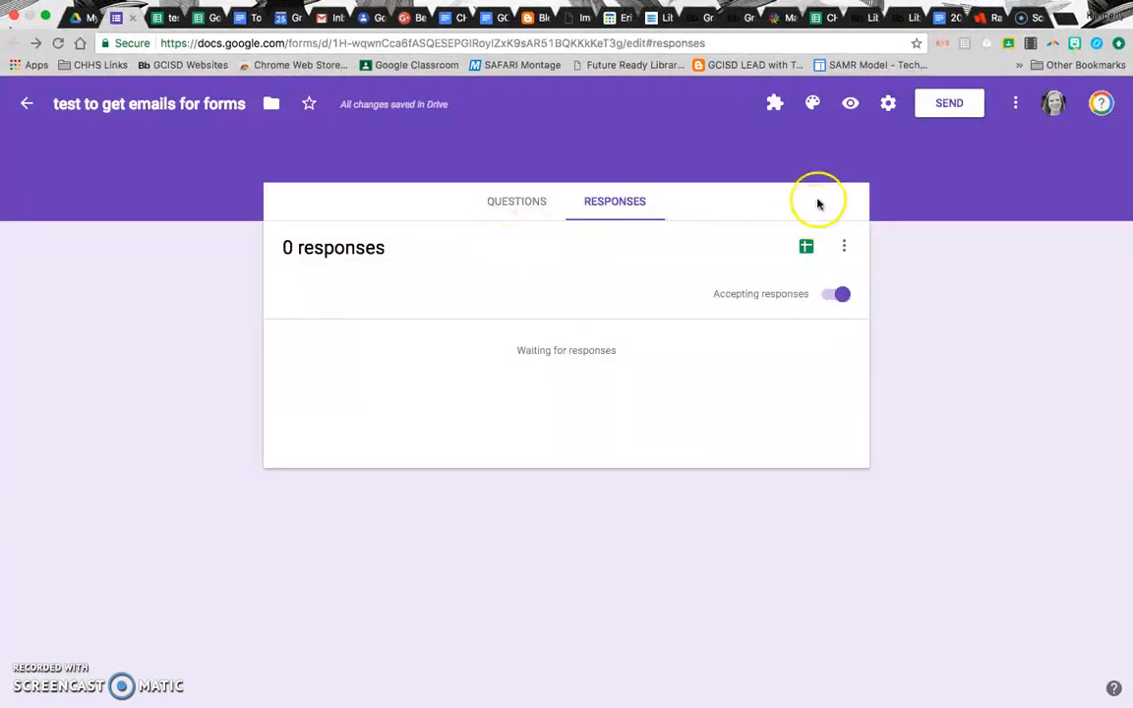
click(947, 103)
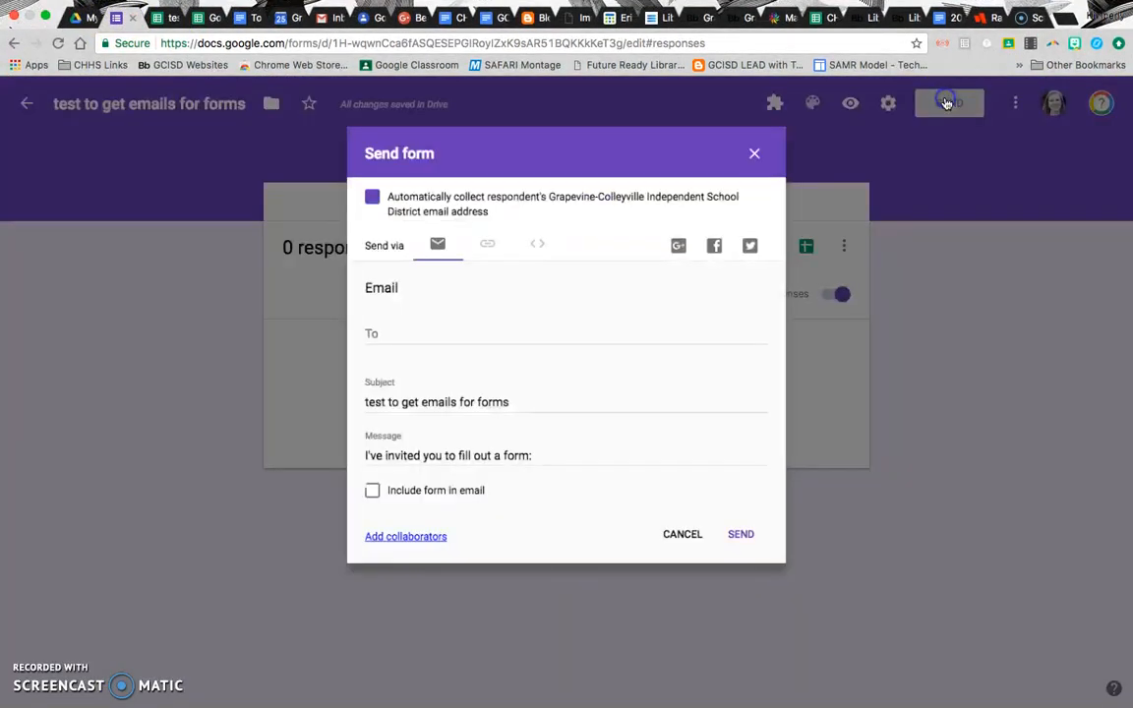
click(392, 328)
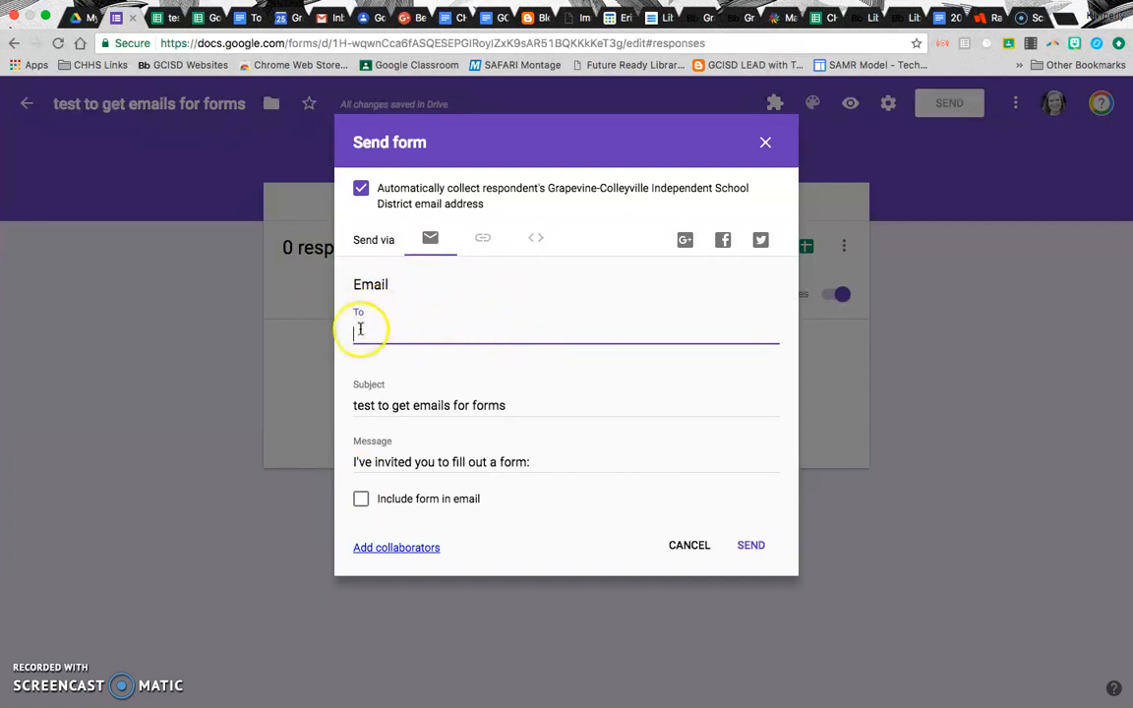
click(483, 242)
click(537, 238)
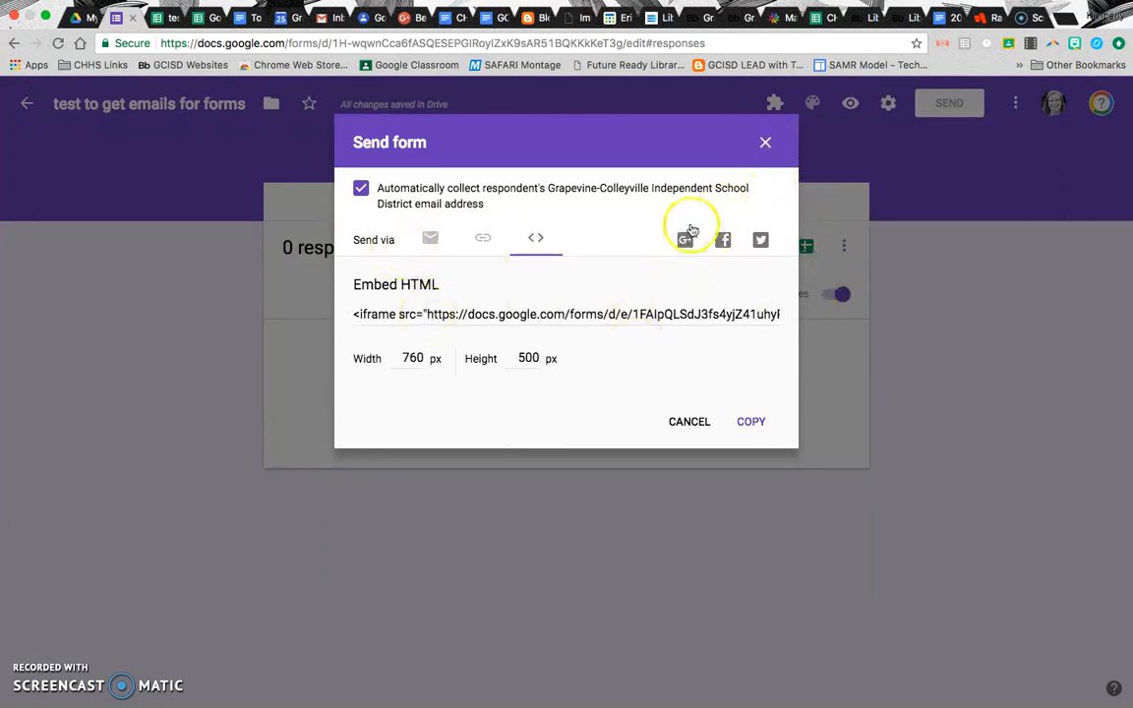
click(764, 142)
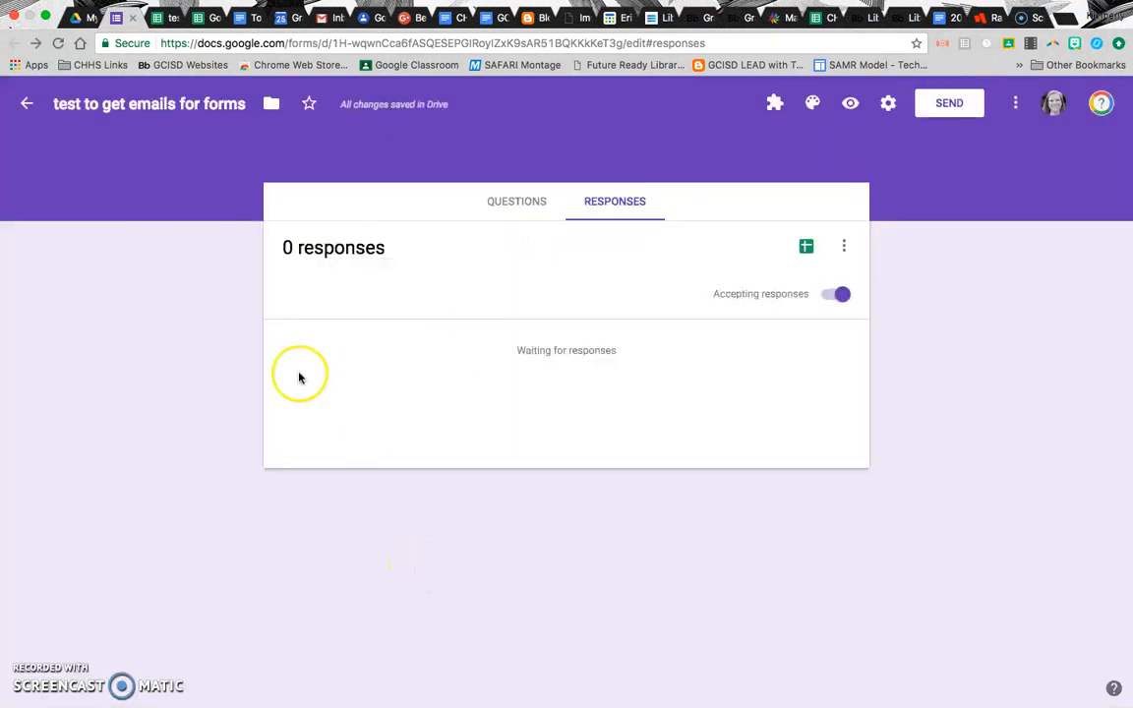
Close the form, return to My Drive and take the browser out of full screen
click(132, 17)
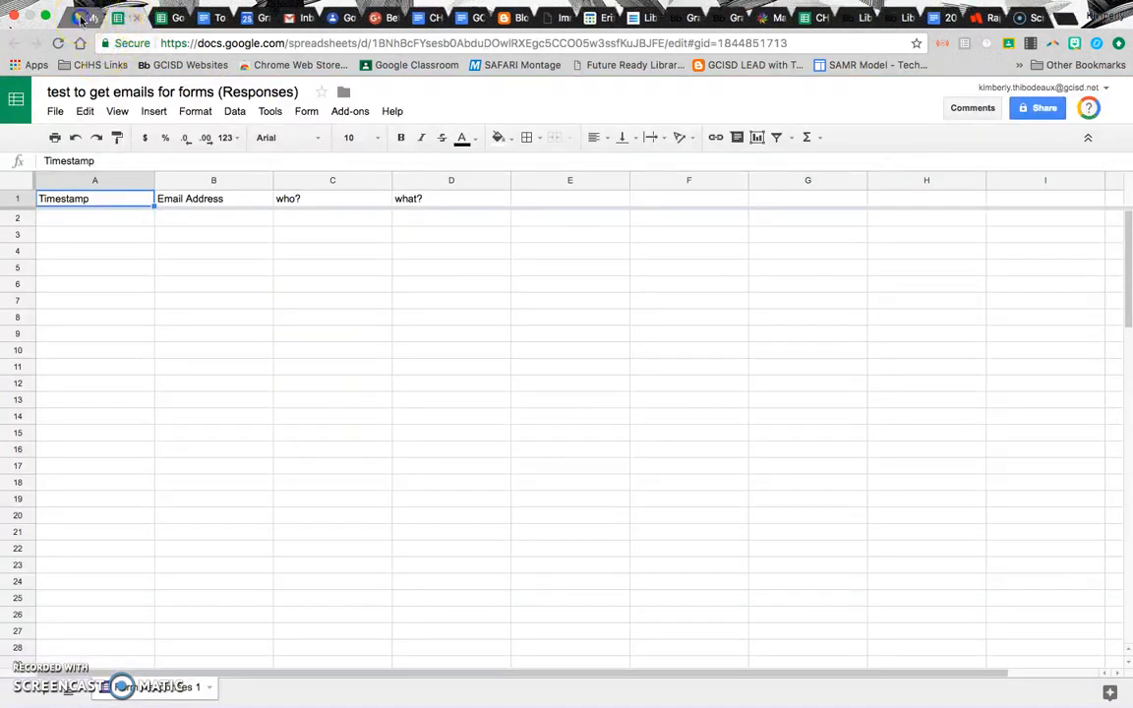
click(80, 18)
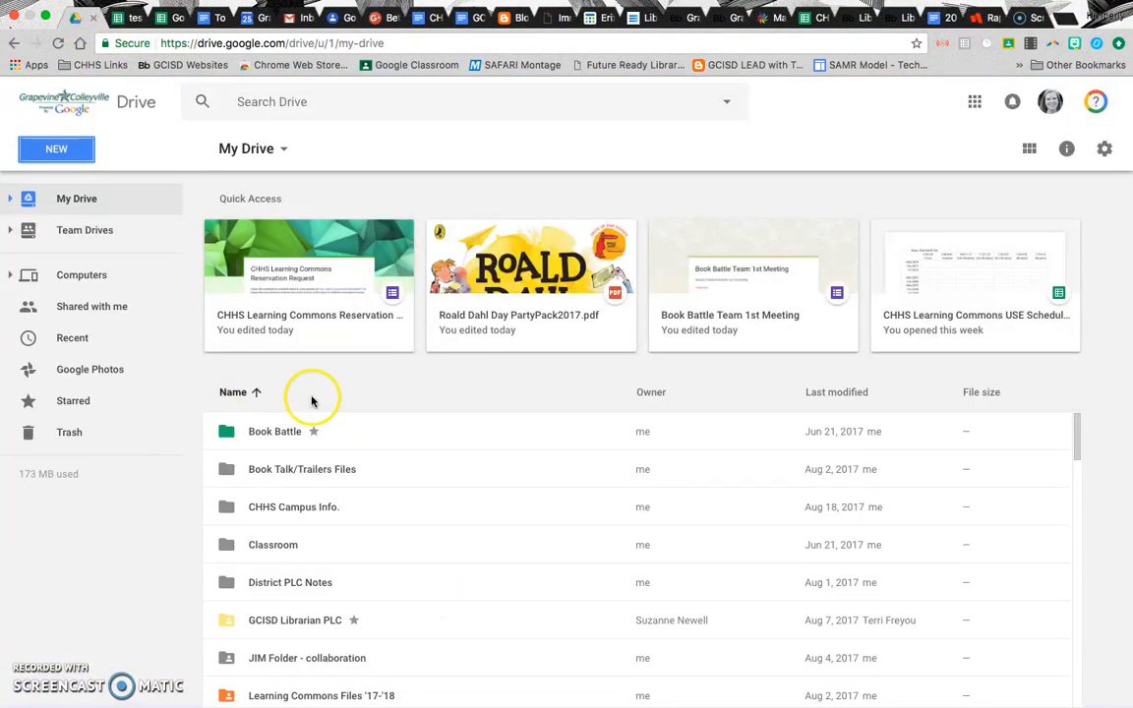
click(45, 18)
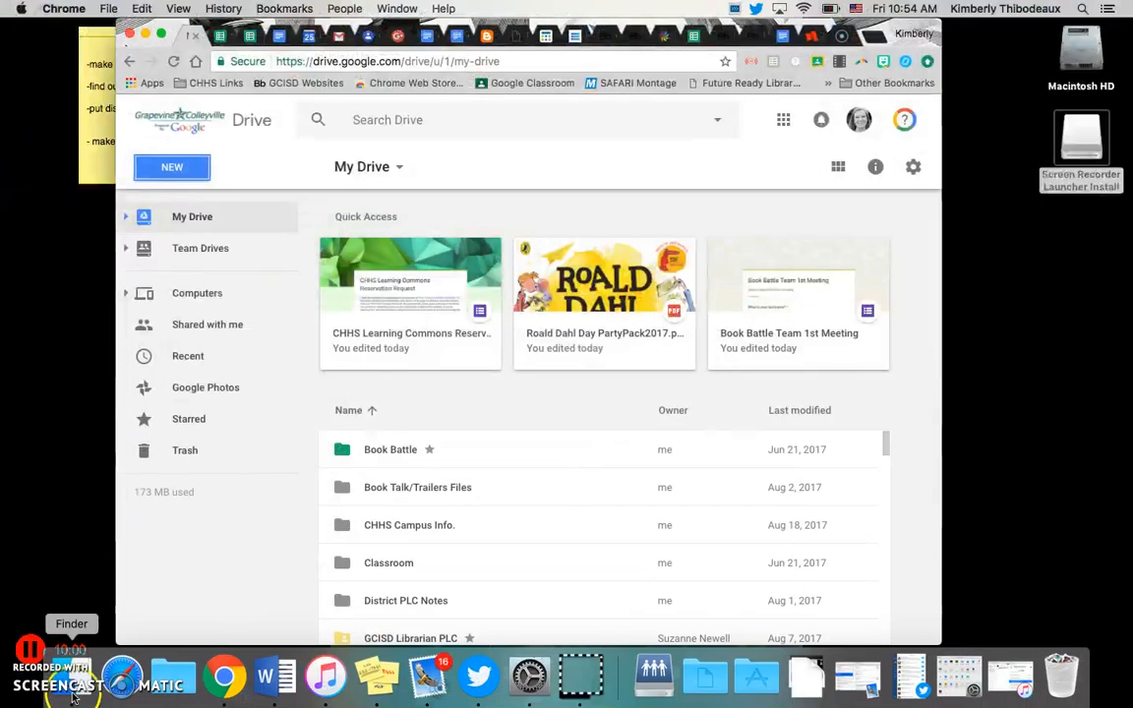